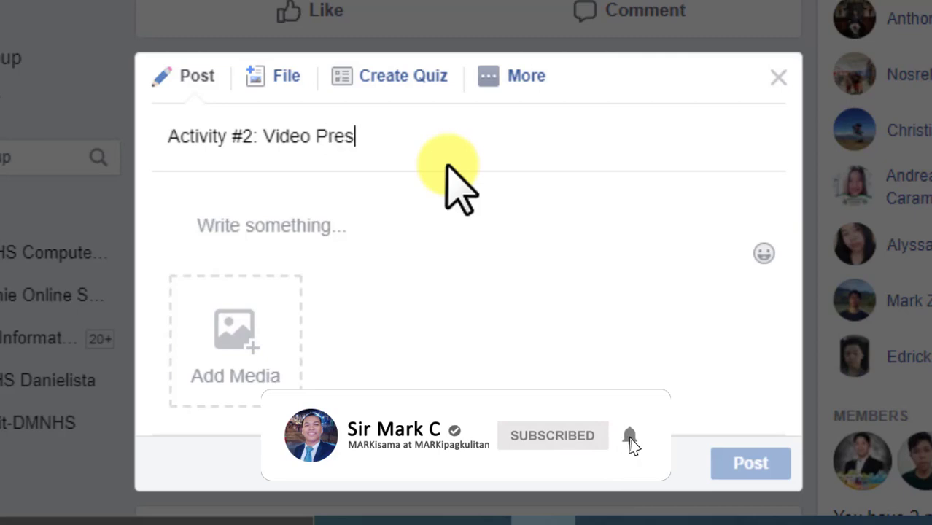
{"action": "type", "text": "entaion"}
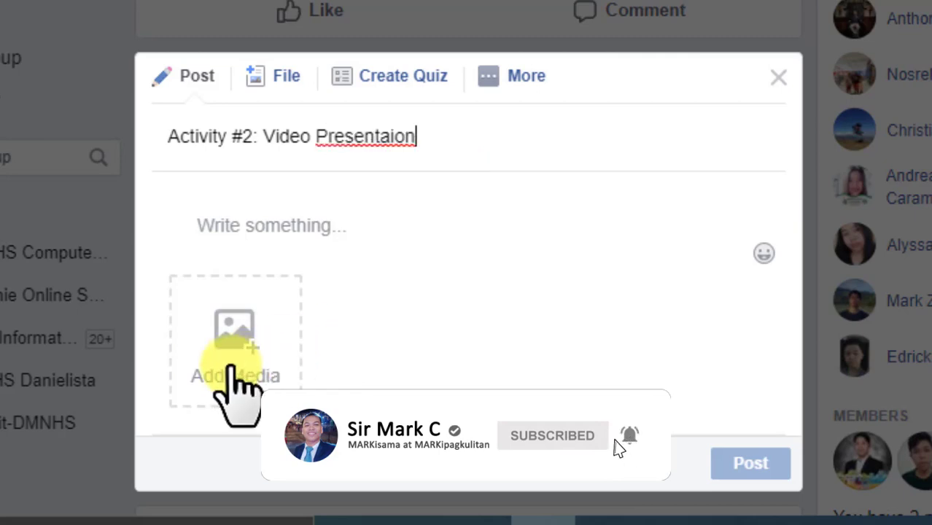
{"action": "left_click", "coordinate": [243, 227]}
{"action": "type", "text": "https://www.youtube.com/watch?v=8M9HtW_SAQM&feature=youtu.be&fbclid=IwAR2KMDIMHDNlyY8kea3dHVRz3CODhl7A8Mwr2941AKrxgKG7cPPN7Owcl34"}
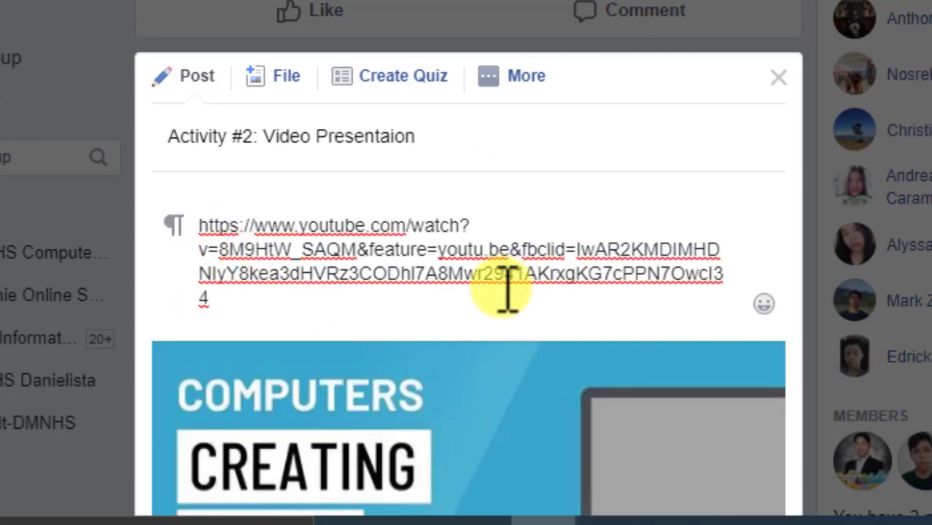
{"action": "scroll", "coordinate": [578, 208], "scroll_direction": "down", "scroll_amount": 4}
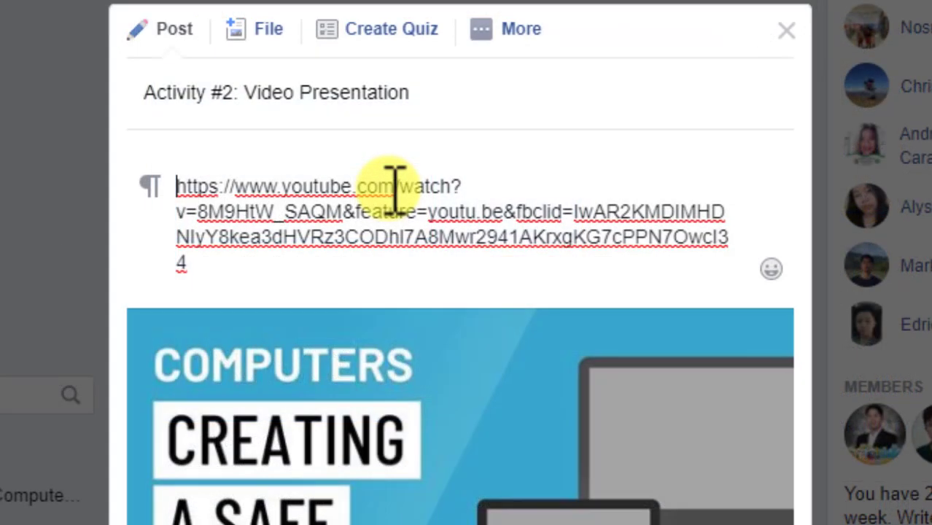
Step: Add "Direction: Watch the video by clicking the link below. This video will help you in answering the activity sheet." above the link and publish the post
{"action": "key", "text": "Return"}
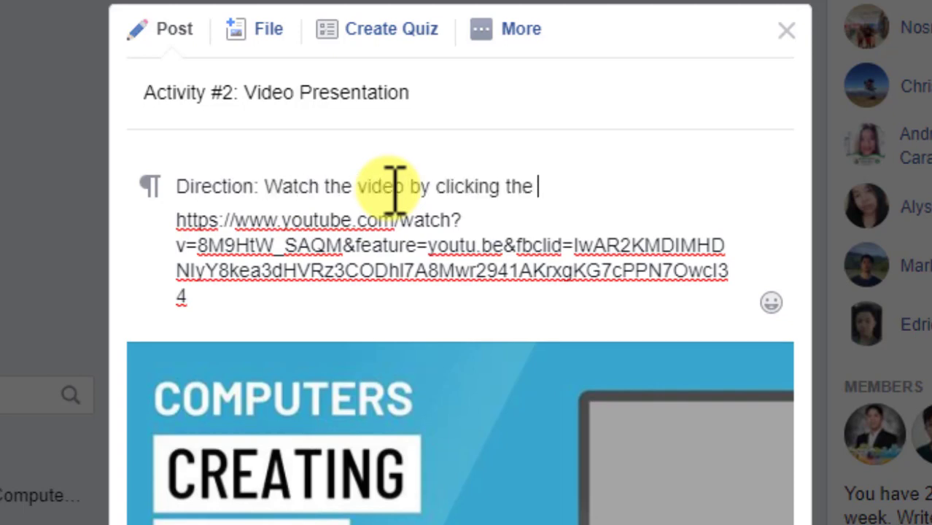
{"action": "type", "text": "w. This vid"}
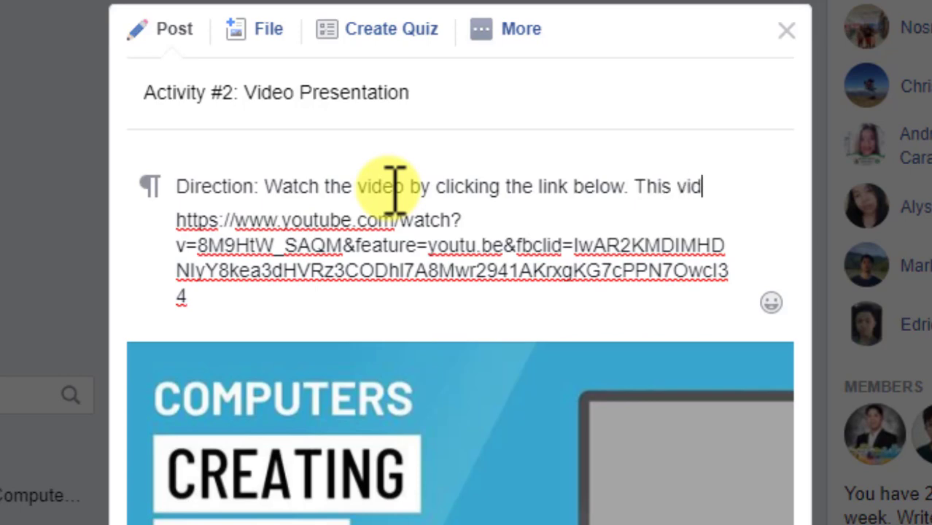
{"action": "type", "text": "eo will help you in answering"}
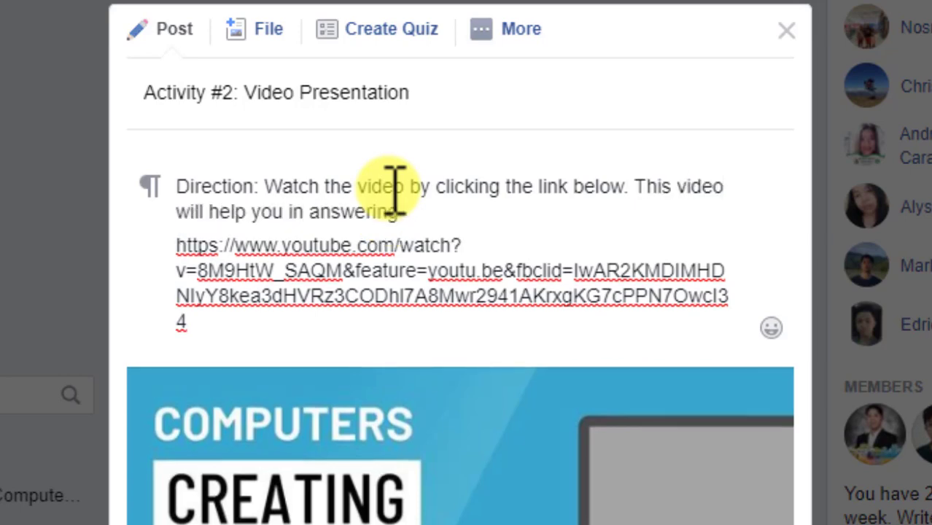
{"action": "type", "text": "et."}
{"action": "key", "text": "Return"}
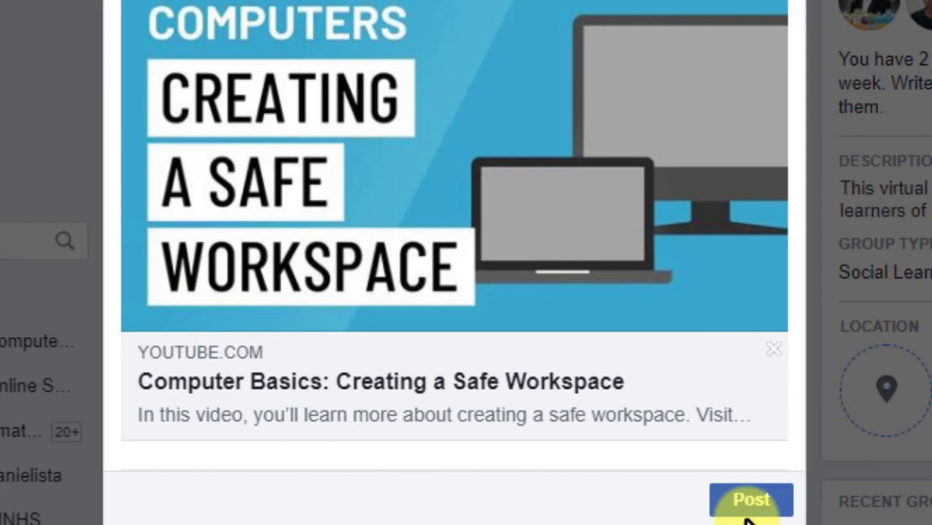
{"action": "left_click", "coordinate": [748, 503]}
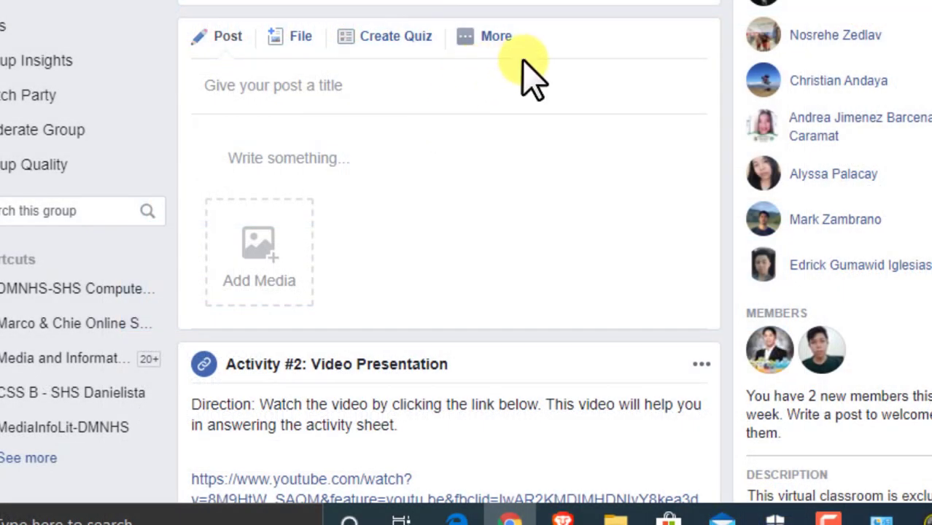
Step: Start a new group event named "Synchronous Online Learning" and mark it as an online event
{"action": "left_click", "coordinate": [487, 38]}
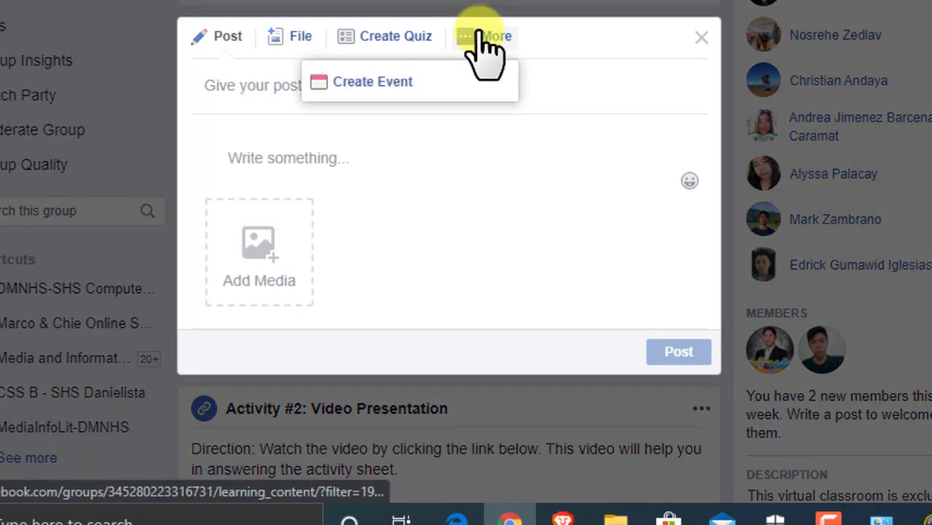
{"action": "left_click", "coordinate": [349, 82]}
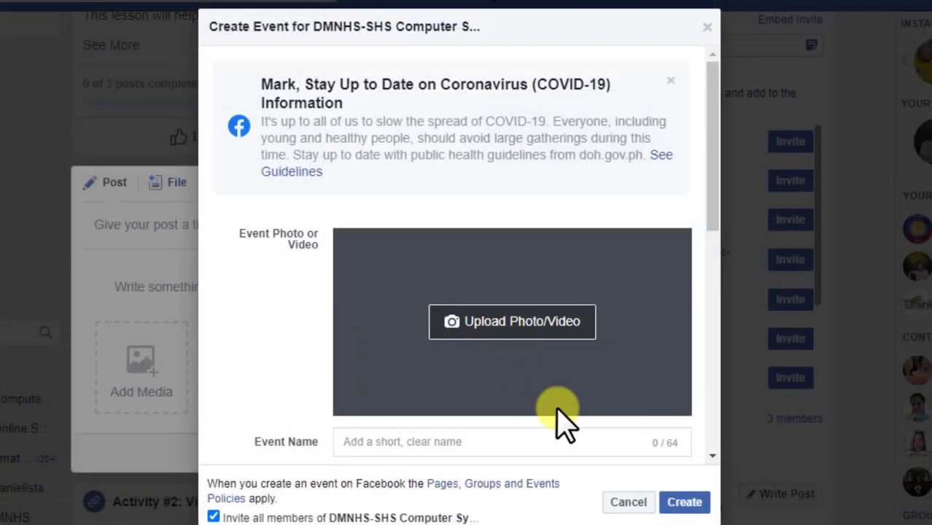
{"action": "scroll", "coordinate": [481, 263], "scroll_direction": "down", "scroll_amount": 2}
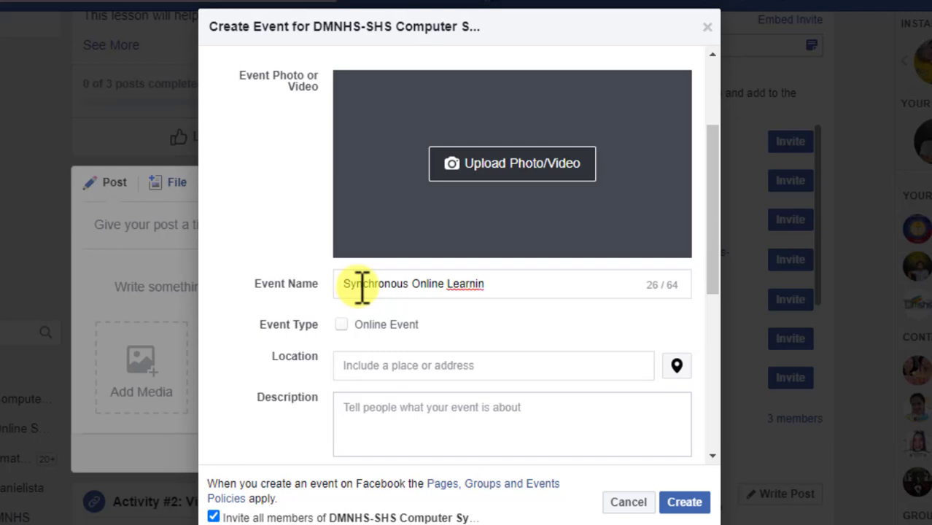
{"action": "left_click", "coordinate": [342, 325]}
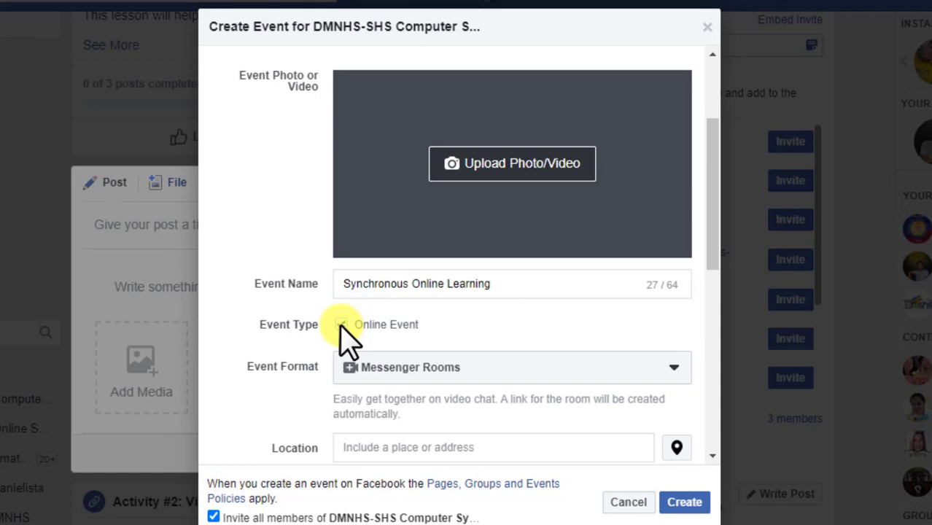
{"action": "scroll", "coordinate": [364, 342], "scroll_direction": "down", "scroll_amount": 1}
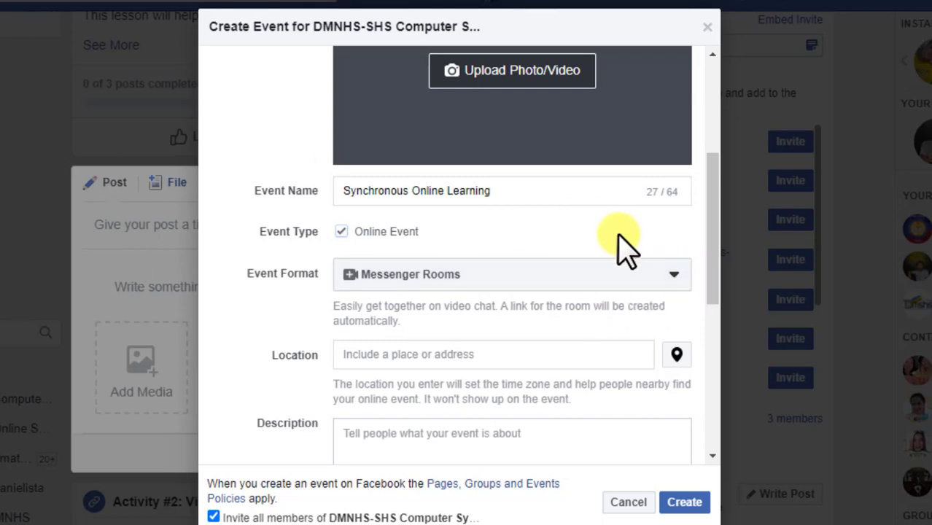
{"action": "left_click", "coordinate": [624, 290]}
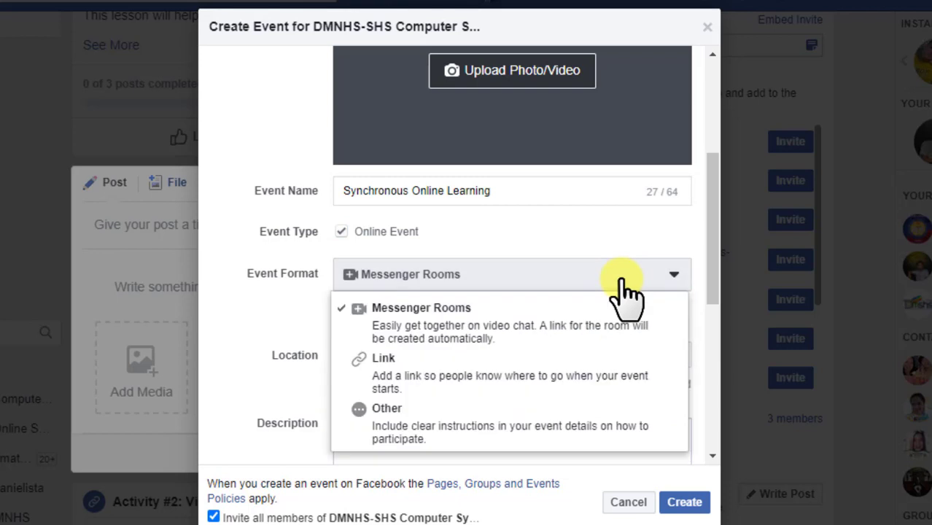
{"action": "left_click", "coordinate": [381, 374]}
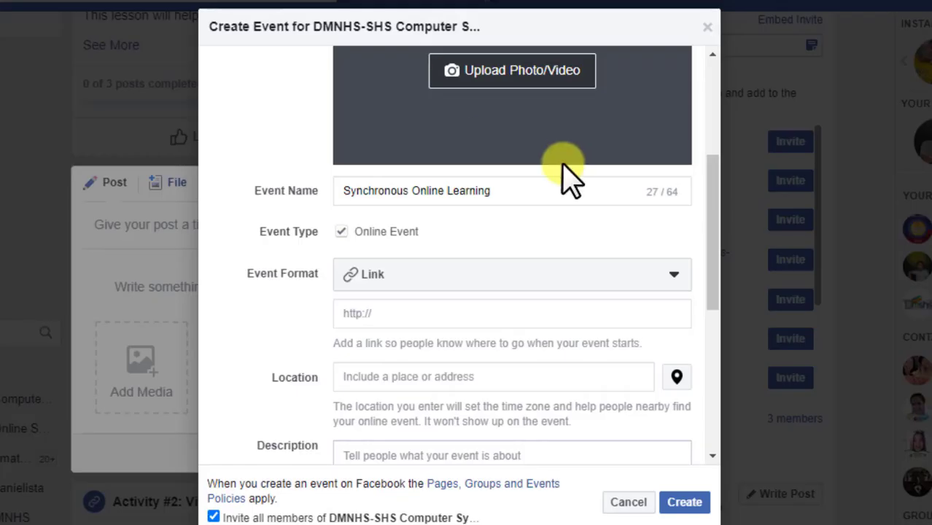
{"action": "left_click", "coordinate": [384, 315]}
{"action": "type", "text": "https://us04web.zoom.us/postattendee?id=4"}
{"action": "scroll", "coordinate": [533, 386], "scroll_direction": "down", "scroll_amount": 1}
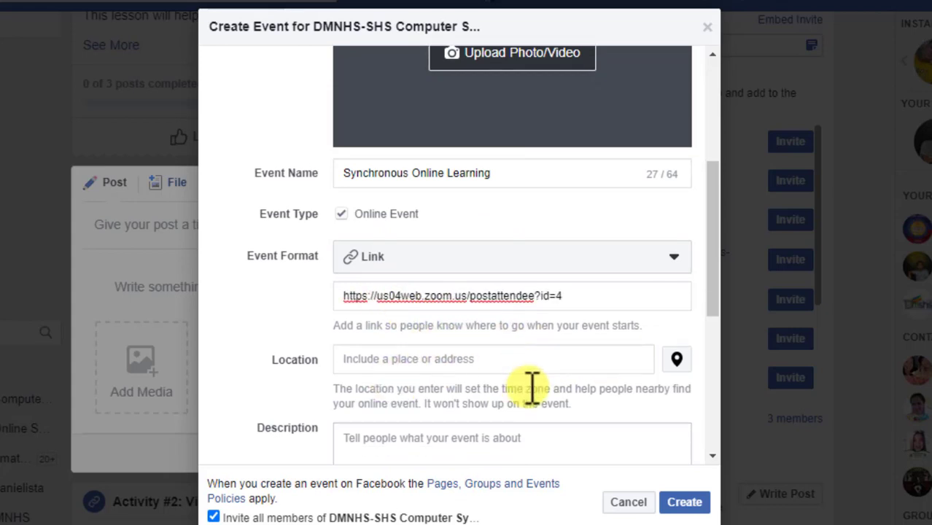
Step: Leave the event's location empty and enter "Zoom meeting" as its description
{"action": "scroll", "coordinate": [532, 386], "scroll_direction": "down", "scroll_amount": 1}
{"action": "left_click", "coordinate": [371, 284]}
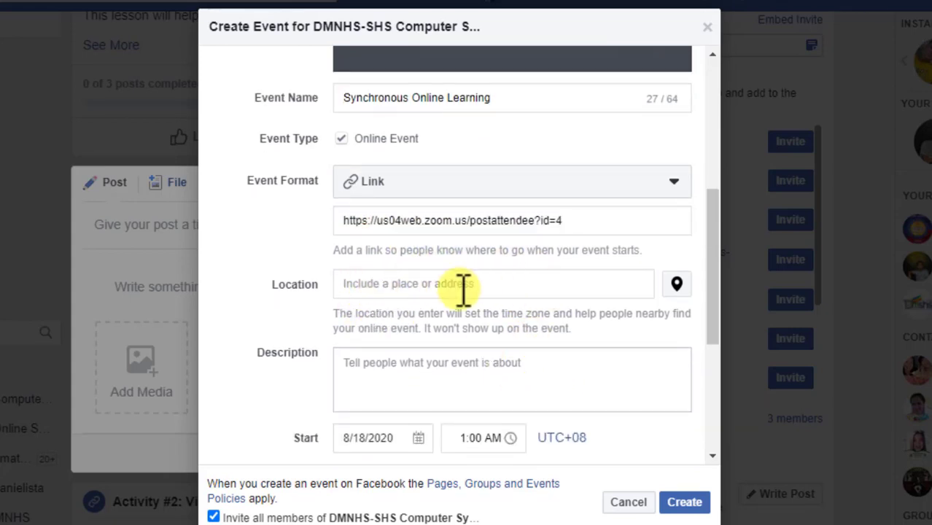
{"action": "scroll", "coordinate": [463, 288], "scroll_direction": "down", "scroll_amount": 1}
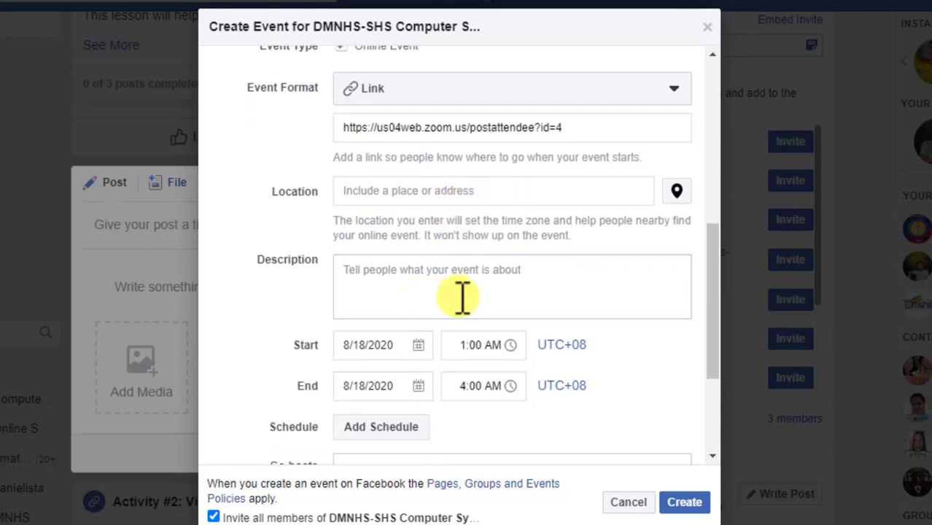
{"action": "left_click", "coordinate": [432, 292]}
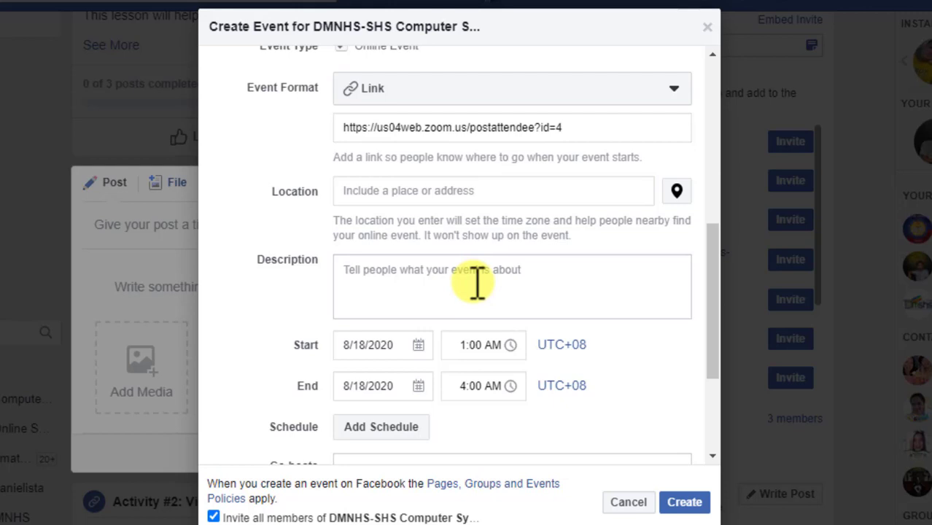
{"action": "type", "text": "Zoom meeting"}
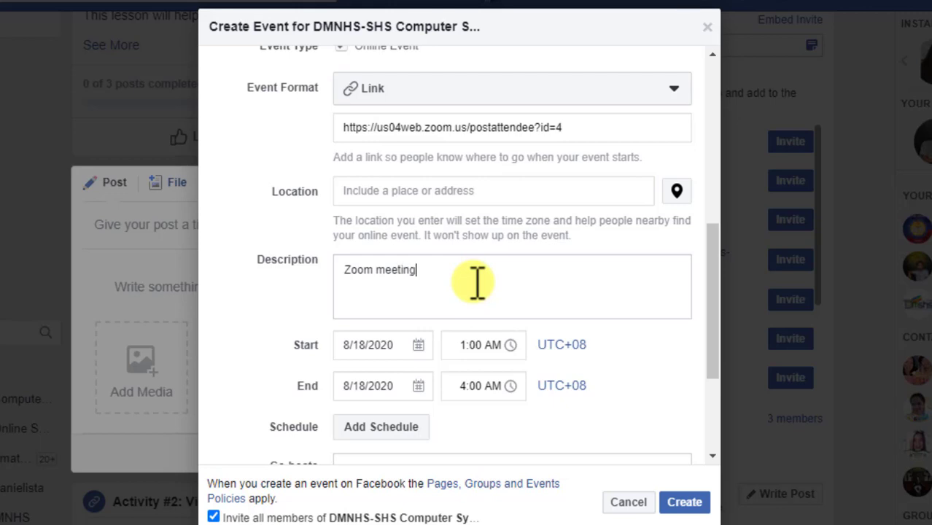
Step: Set the event's start to 8/24/2020 at 9:30 AM
{"action": "scroll", "coordinate": [485, 292], "scroll_direction": "down", "scroll_amount": 1}
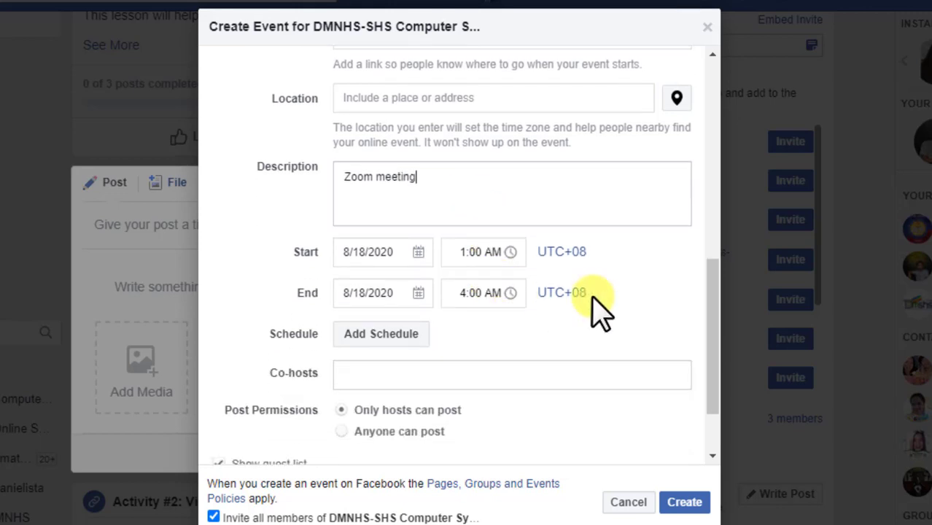
{"action": "left_click", "coordinate": [382, 255]}
{"action": "left_click", "coordinate": [385, 431]}
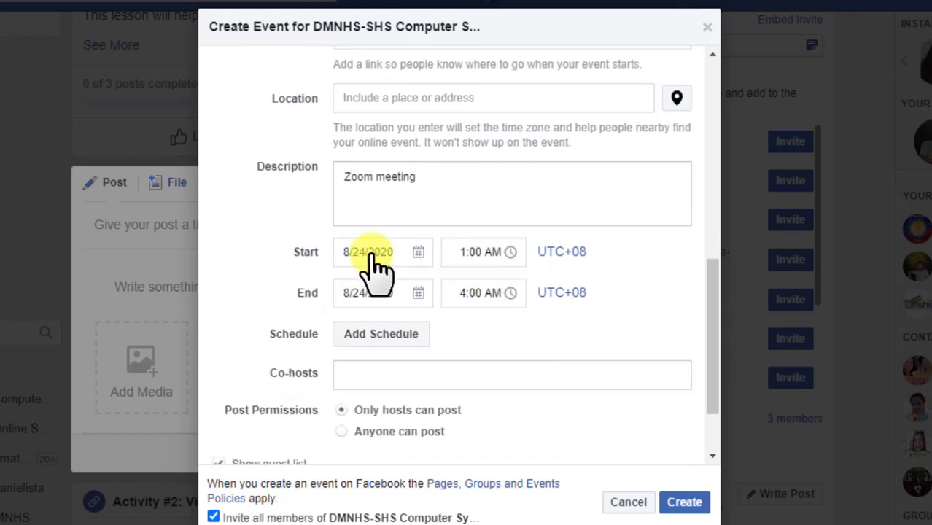
{"action": "left_click", "coordinate": [495, 251]}
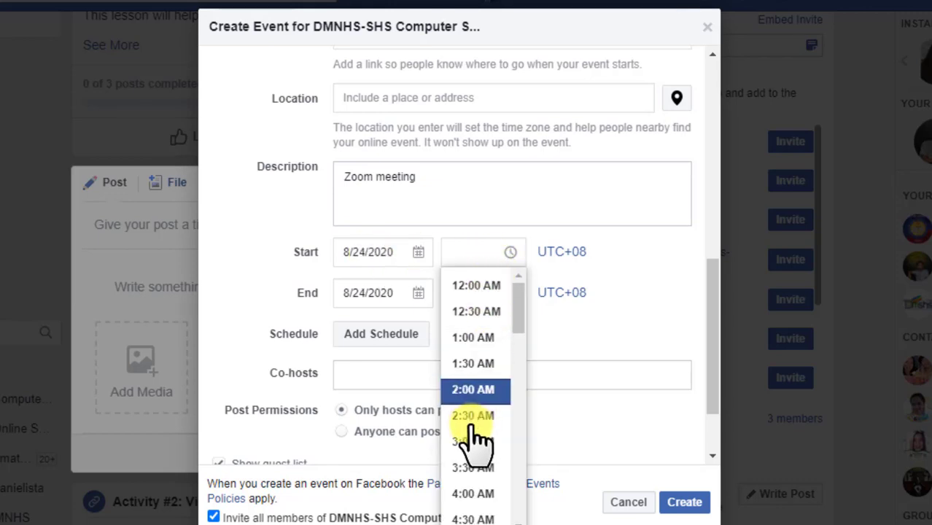
{"action": "scroll", "coordinate": [485, 438], "scroll_direction": "down", "scroll_amount": 5}
{"action": "scroll", "coordinate": [485, 408], "scroll_direction": "down", "scroll_amount": 2}
{"action": "left_click", "coordinate": [472, 325]}
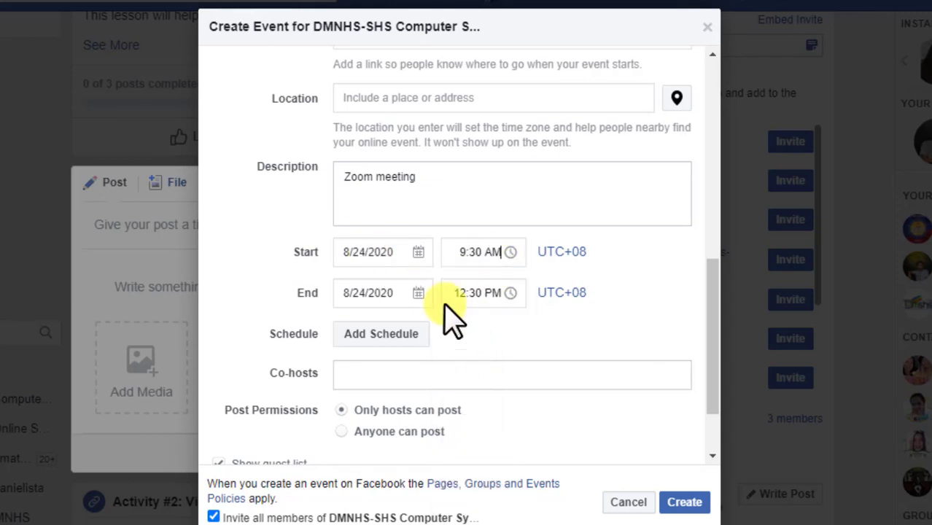
Step: Keep the event's end date at 8/24/2020 and set its end time to 10:30 PM
{"action": "left_click", "coordinate": [390, 299]}
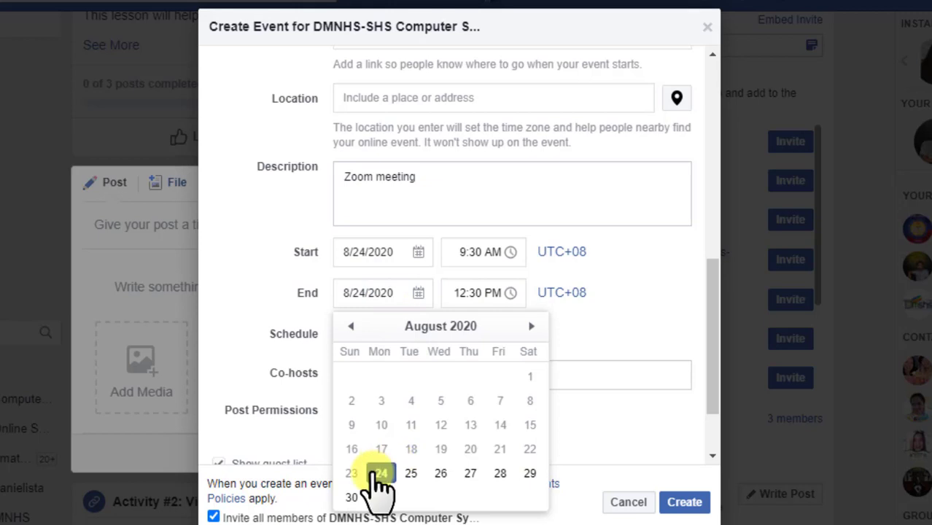
{"action": "left_click", "coordinate": [485, 295]}
{"action": "scroll", "coordinate": [478, 437], "scroll_direction": "down", "scroll_amount": 3}
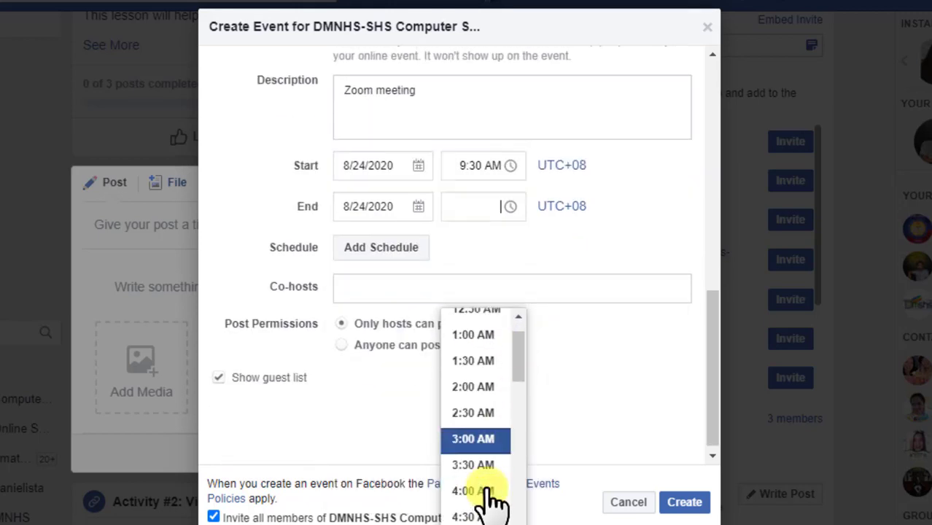
{"action": "left_click_drag", "start_coordinate": [520, 301], "coordinate": [454, 446]}
{"action": "left_click", "coordinate": [455, 446]}
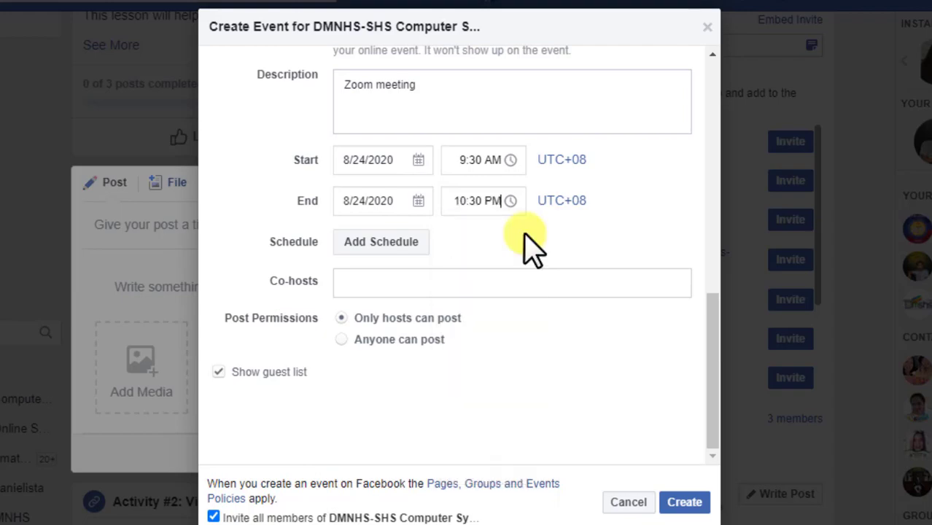
Step: Add a schedule item named "Synchronous Online Learning" to the event, save the schedule and create the event
{"action": "left_click", "coordinate": [373, 246]}
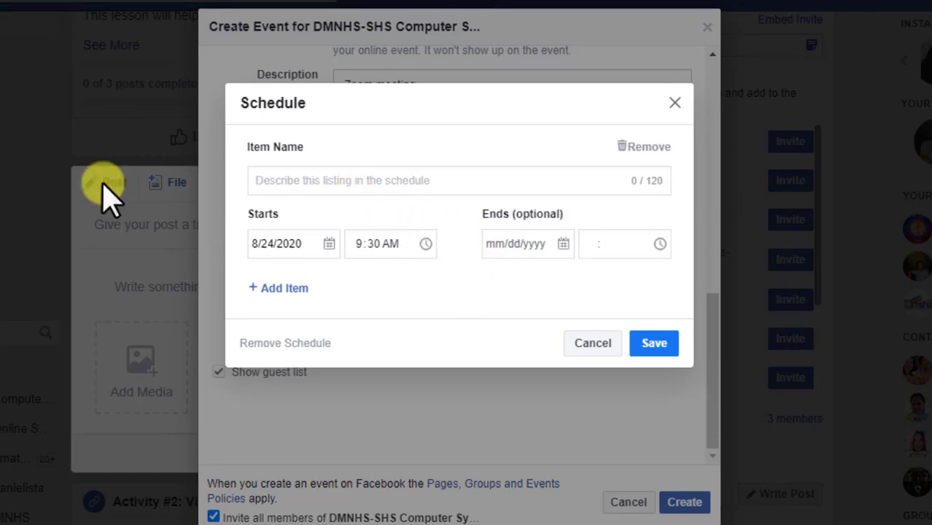
{"action": "type", "text": "Sync"}
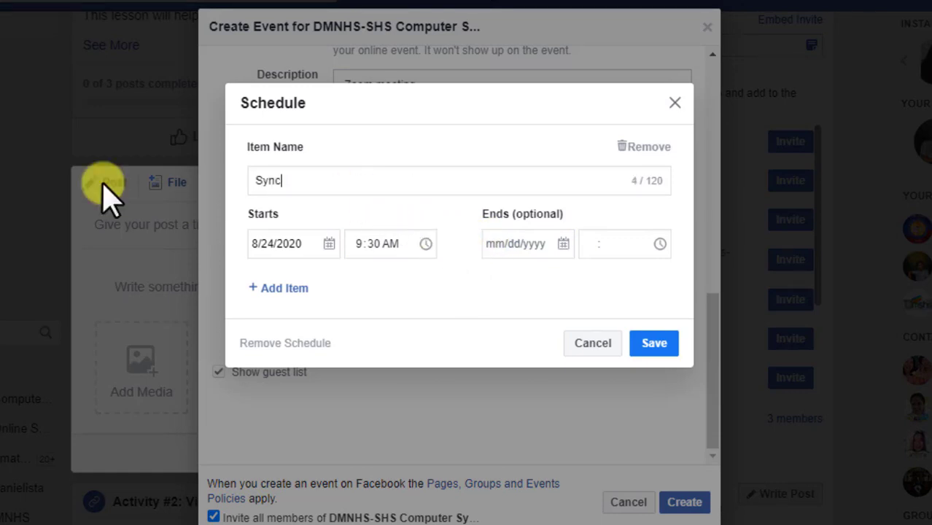
{"action": "type", "text": "hronous Online Learning"}
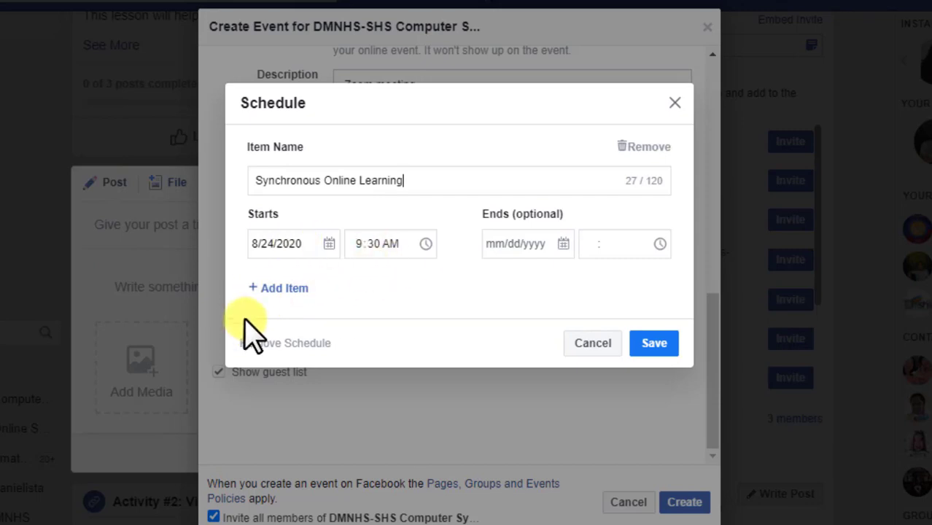
{"action": "left_click", "coordinate": [656, 346]}
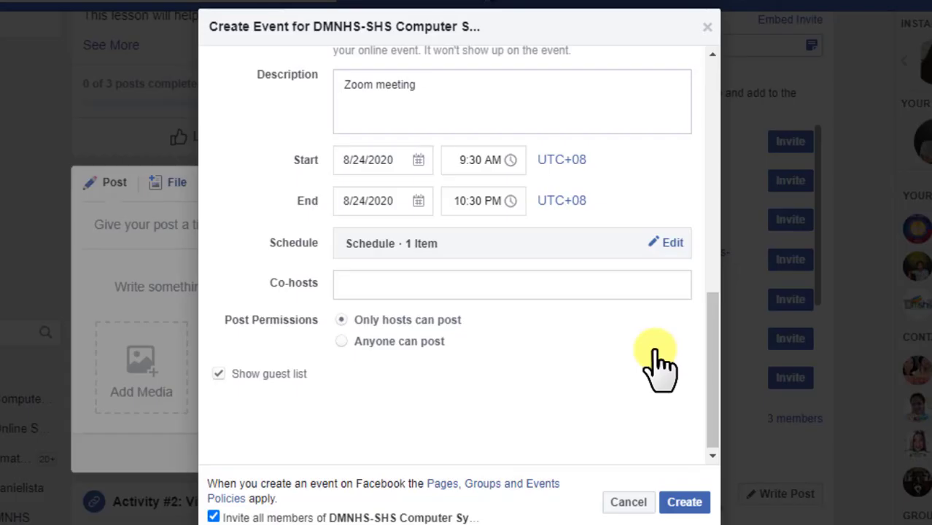
{"action": "left_click", "coordinate": [682, 503]}
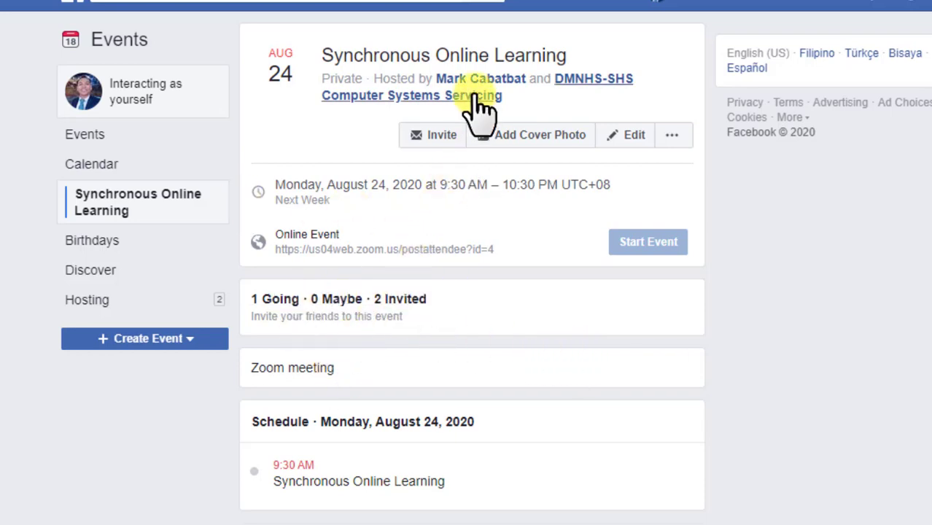
Step: Open the DMNHS-SHS Computer Systems Servicing group from the event page and expand the remaining posts of Lesson1 in Unit 1
{"action": "mouse_move", "coordinate": [475, 102]}
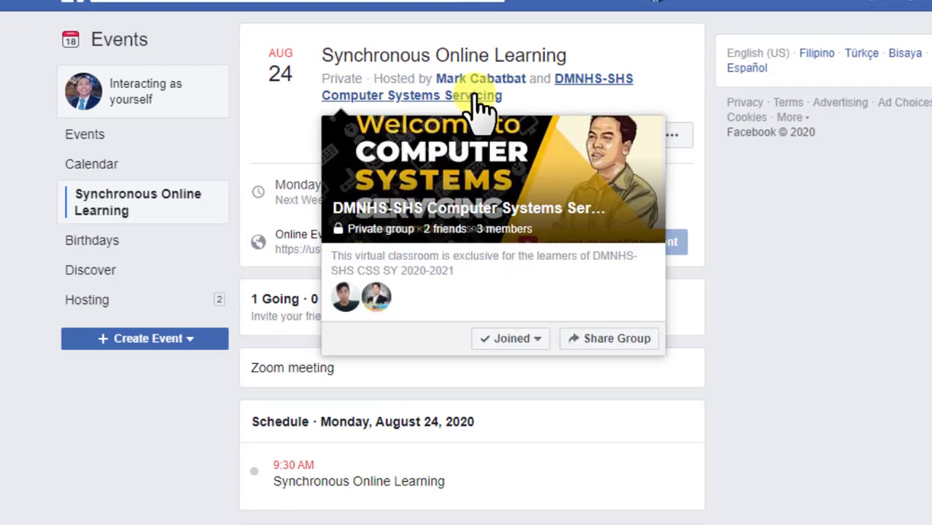
{"action": "left_click", "coordinate": [475, 102]}
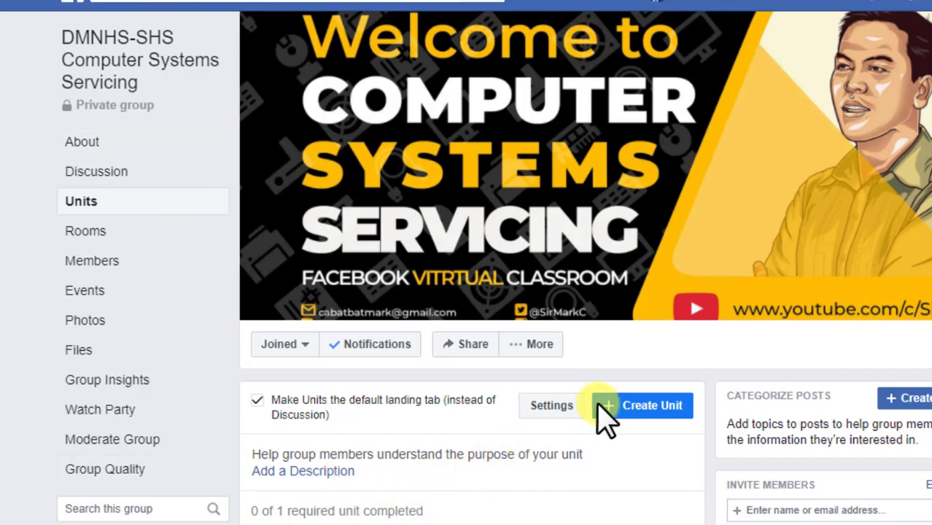
{"action": "scroll", "coordinate": [602, 417], "scroll_direction": "down", "scroll_amount": 5}
{"action": "left_click", "coordinate": [471, 437]}
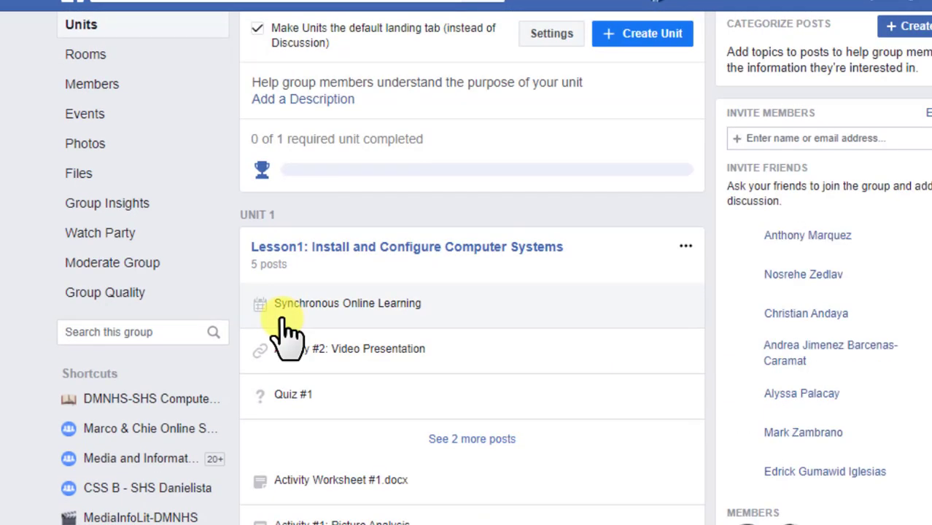
Step: Show all the posts listed under Lesson1: Install and Configure Computer Systems in Unit 1
{"action": "scroll", "coordinate": [588, 308], "scroll_direction": "down", "scroll_amount": 1}
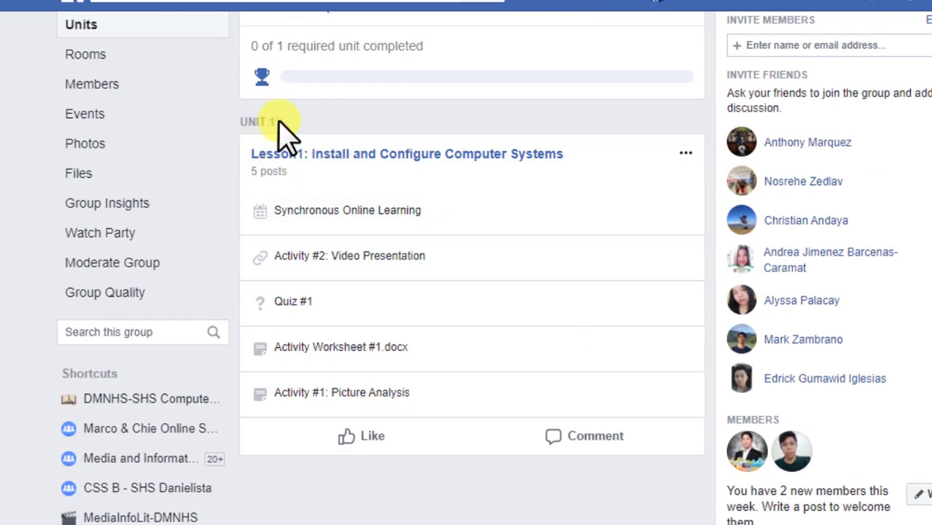
{"action": "left_click_drag", "start_coordinate": [285, 129], "coordinate": [223, 123]}
{"action": "left_click", "coordinate": [421, 203]}
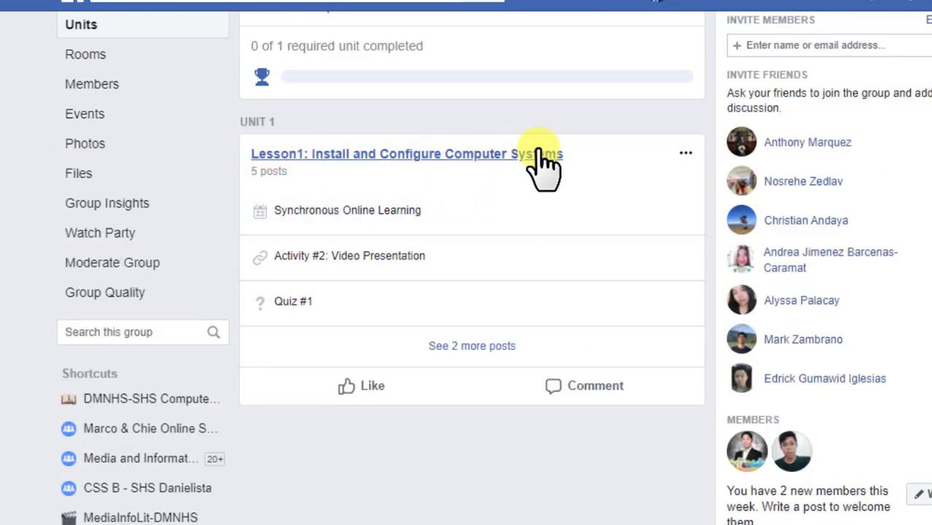
{"action": "left_click", "coordinate": [467, 346]}
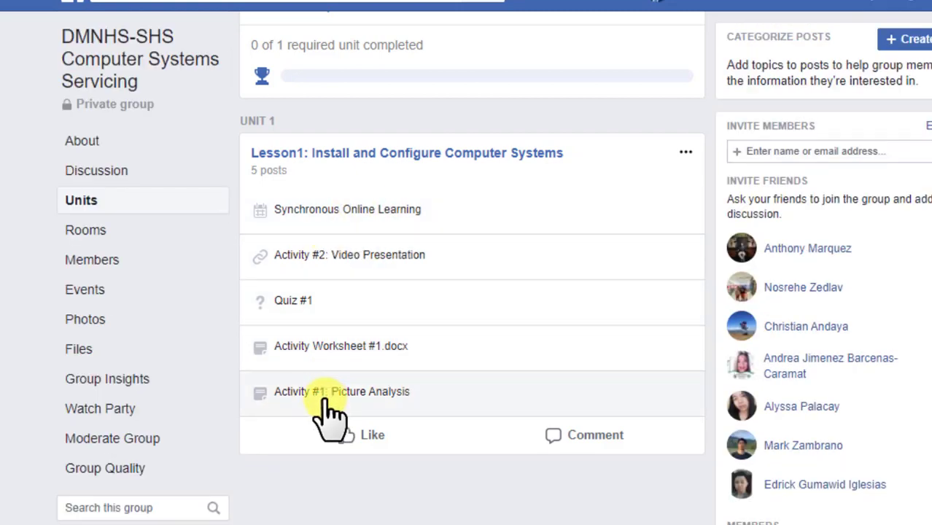
Step: Reorder the Lesson1 unit's posts as Activity #1, Activity #2, Activity Worksheet #1.docx, Synchronous Online Learning and Quiz #1, and save the unit
{"action": "left_click", "coordinate": [685, 155]}
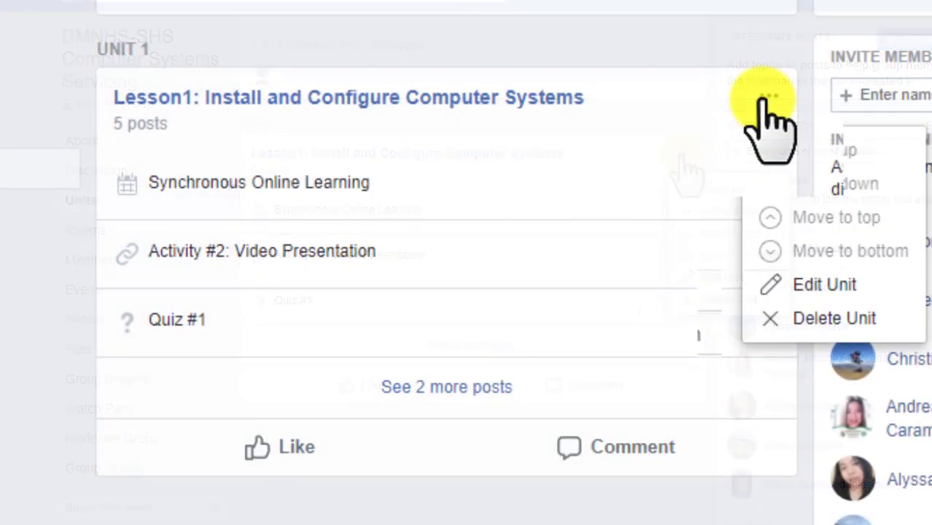
{"action": "left_click", "coordinate": [811, 285]}
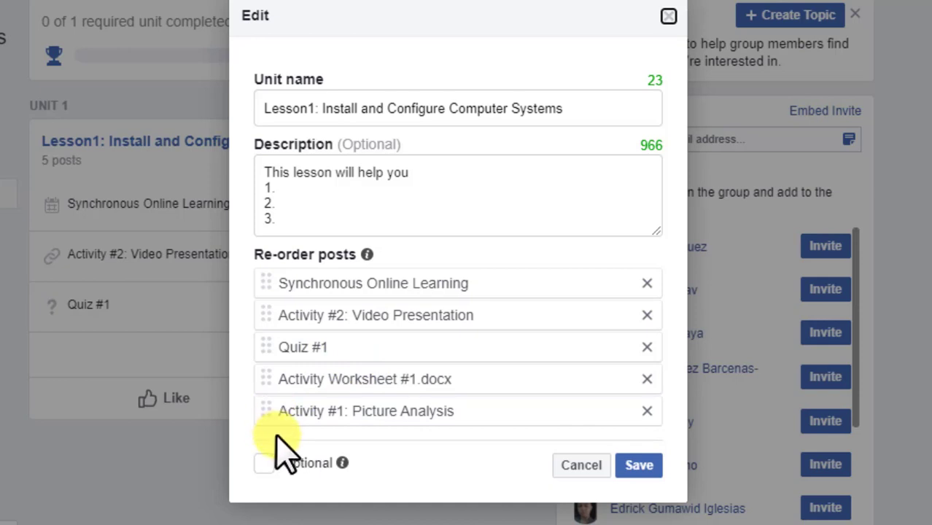
{"action": "left_click_drag", "start_coordinate": [268, 412], "coordinate": [261, 285]}
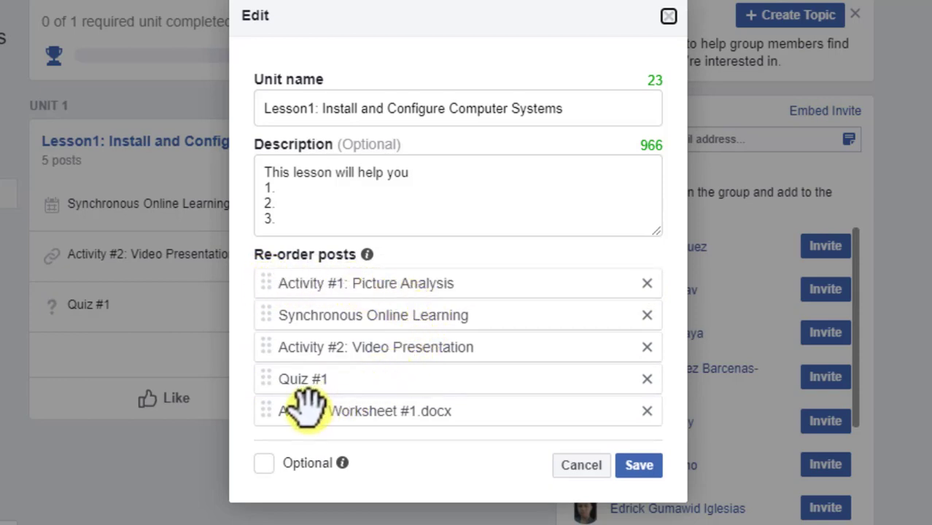
{"action": "left_click_drag", "start_coordinate": [264, 345], "coordinate": [268, 314]}
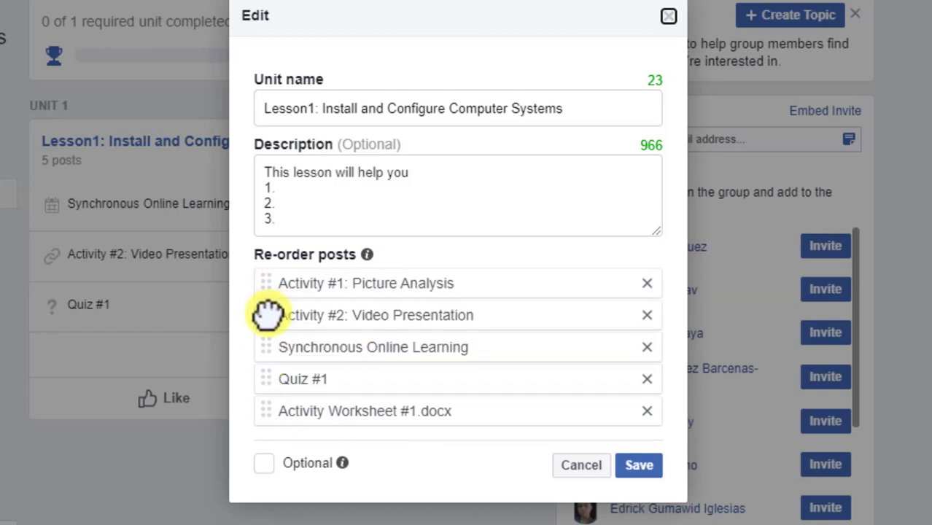
{"action": "left_click_drag", "start_coordinate": [259, 415], "coordinate": [270, 347]}
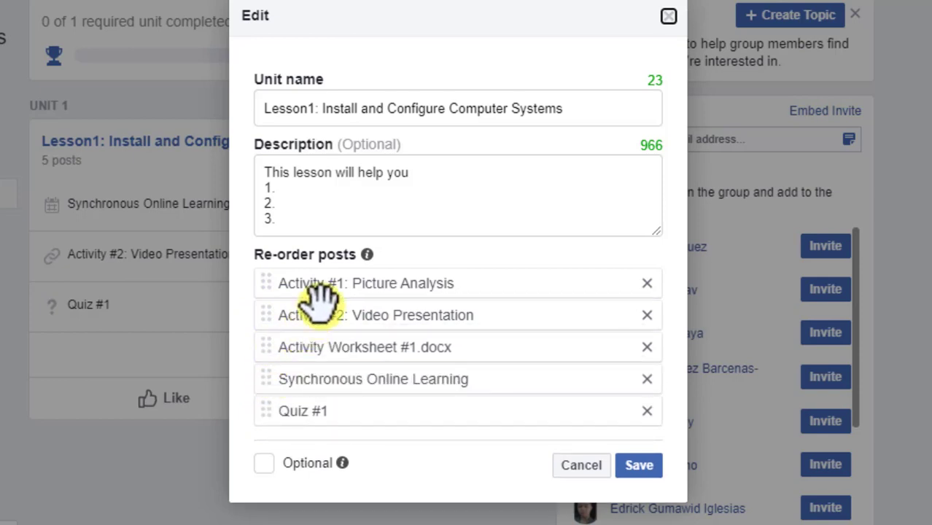
{"action": "mouse_move", "coordinate": [277, 382]}
{"action": "left_mouse_down"}
{"action": "mouse_move", "coordinate": [277, 358]}
{"action": "mouse_move", "coordinate": [271, 379]}
{"action": "left_mouse_up"}
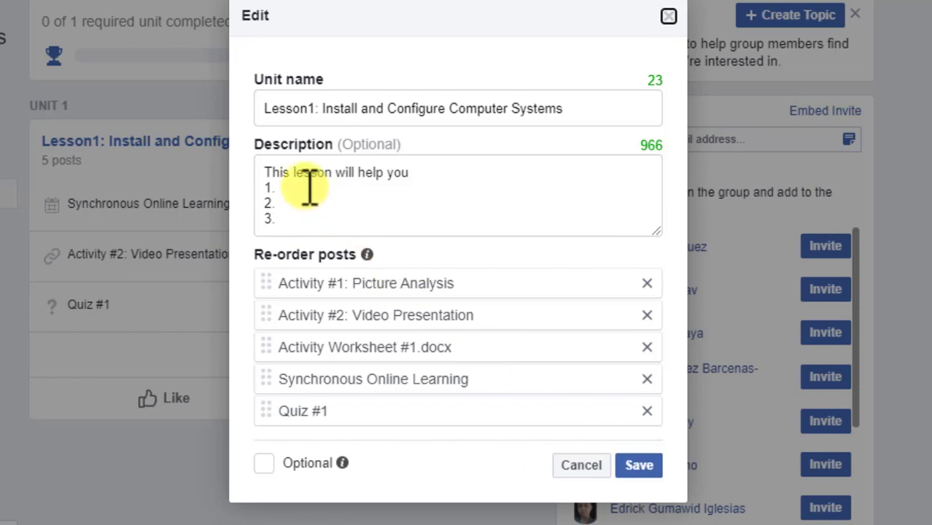
{"action": "left_click", "coordinate": [289, 202]}
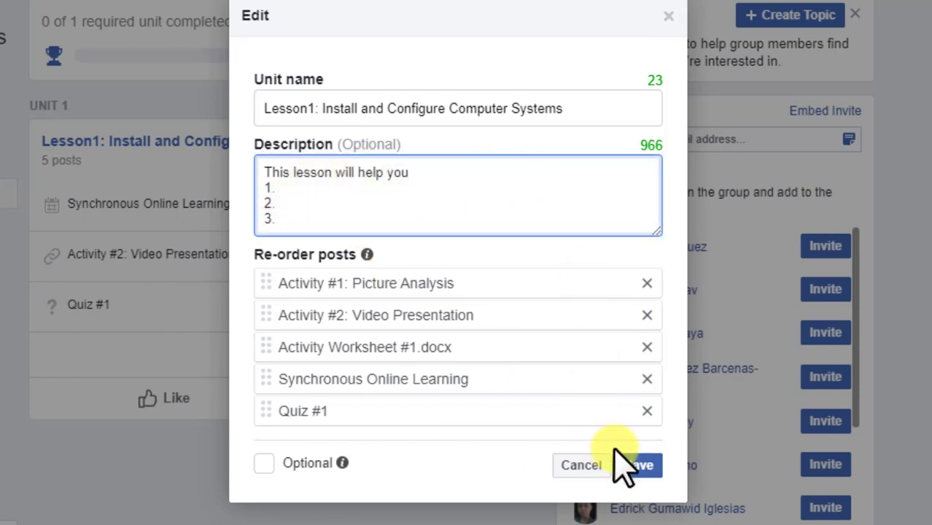
{"action": "left_click", "coordinate": [640, 464]}
Step: Expand the remaining Lesson1 posts and check the order of the unit's list
{"action": "scroll", "coordinate": [598, 419], "scroll_direction": "down", "scroll_amount": 5}
{"action": "scroll", "coordinate": [583, 419], "scroll_direction": "down", "scroll_amount": 2}
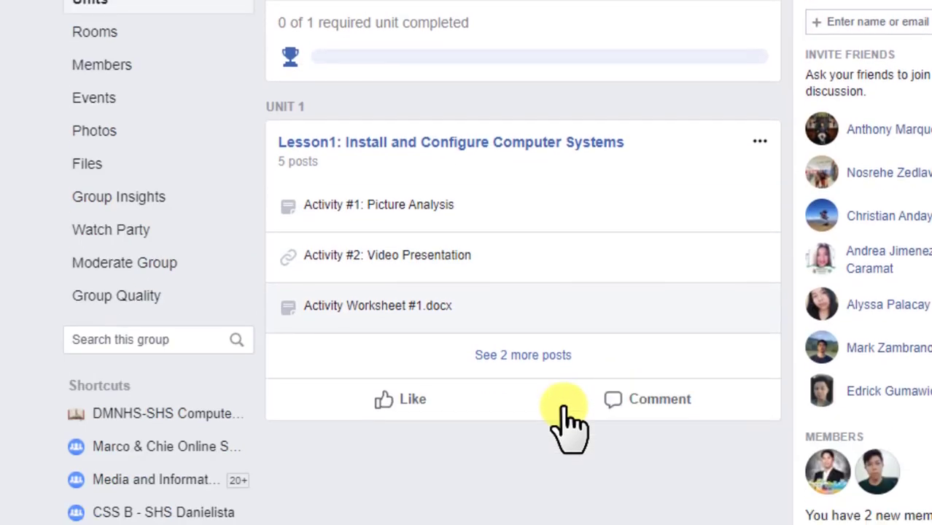
{"action": "left_click", "coordinate": [506, 356]}
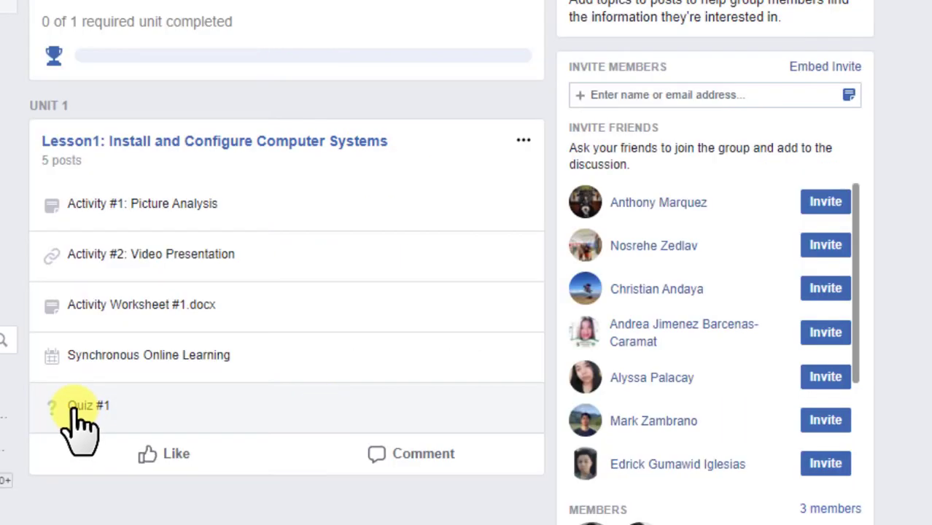
{"action": "scroll", "coordinate": [79, 426], "scroll_direction": "up", "scroll_amount": 4}
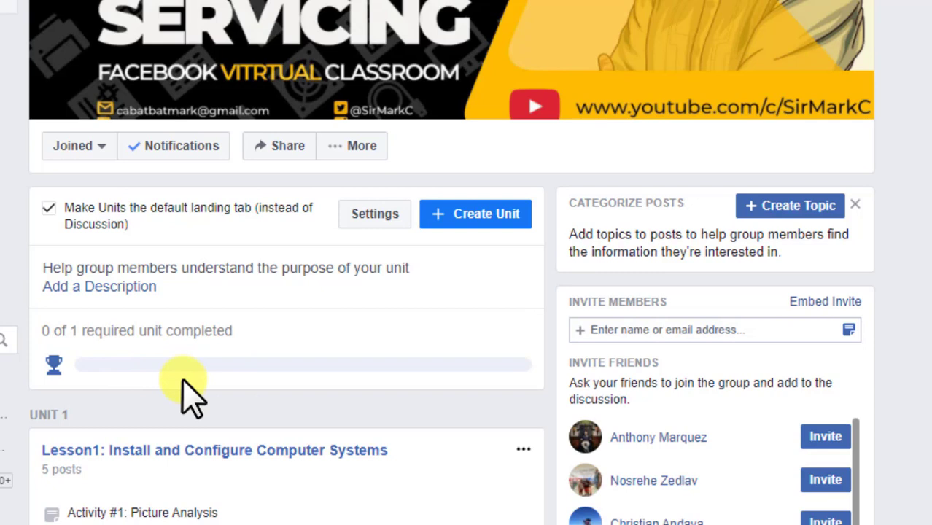
{"action": "scroll", "coordinate": [182, 381], "scroll_direction": "down", "scroll_amount": 3}
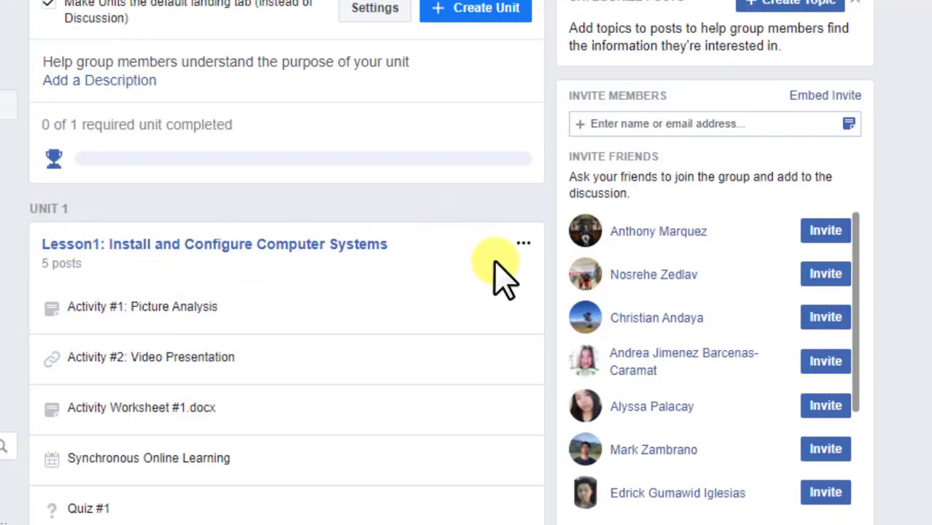
{"action": "left_click", "coordinate": [522, 243]}
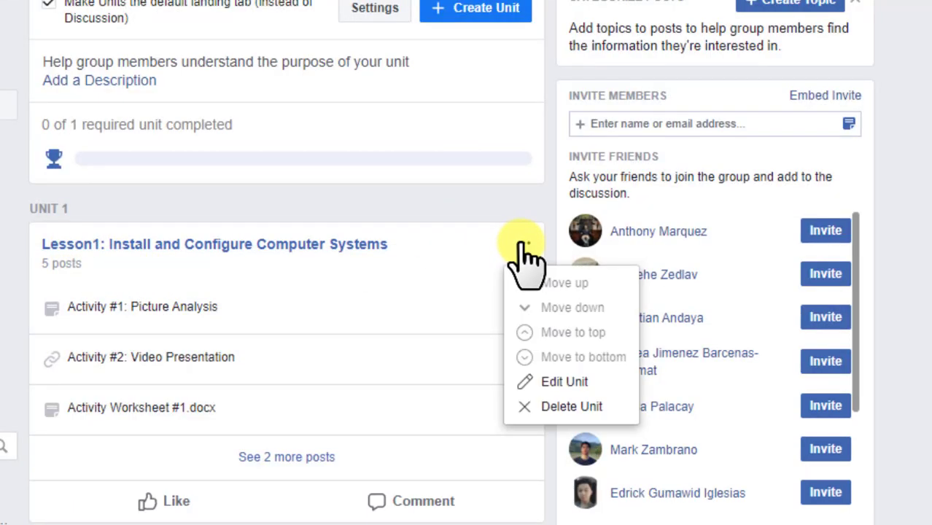
{"action": "left_click", "coordinate": [543, 417]}
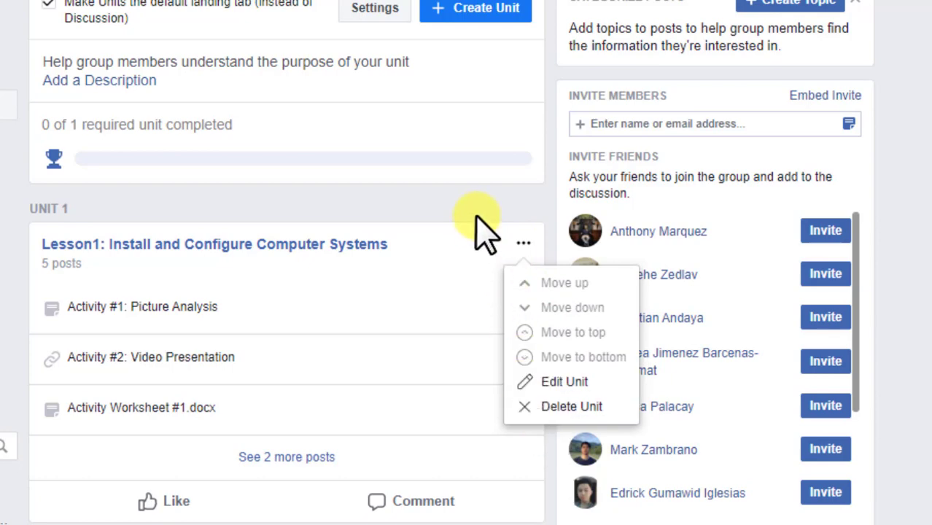
{"action": "left_click", "coordinate": [466, 193]}
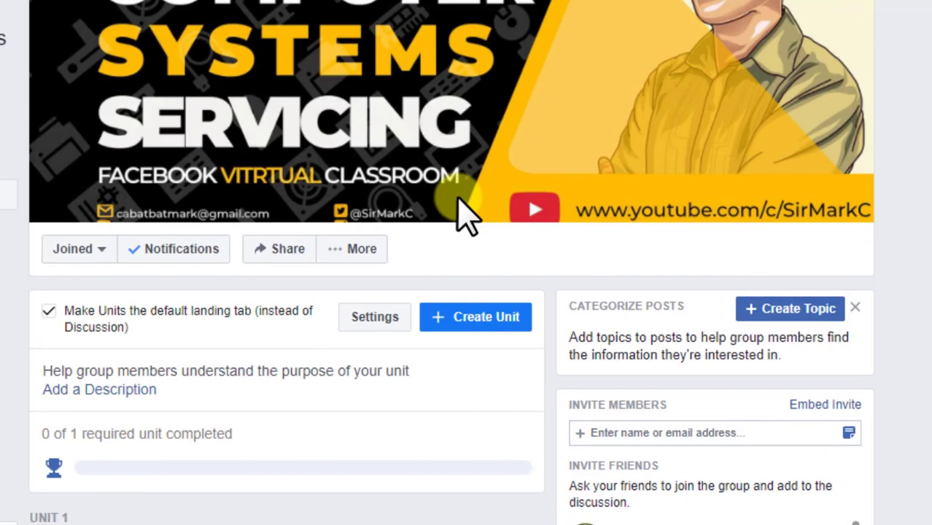
Step: Open the group's discussion and look through its feed of recent posts
{"action": "scroll", "coordinate": [390, 453], "scroll_direction": "down", "scroll_amount": 3}
{"action": "left_click", "coordinate": [114, 78]}
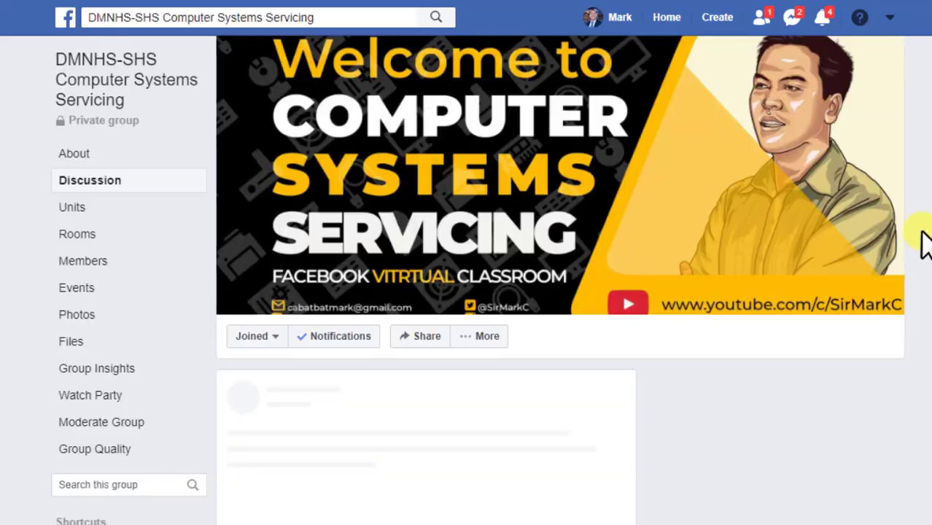
{"action": "scroll", "coordinate": [583, 263], "scroll_direction": "down", "scroll_amount": 3}
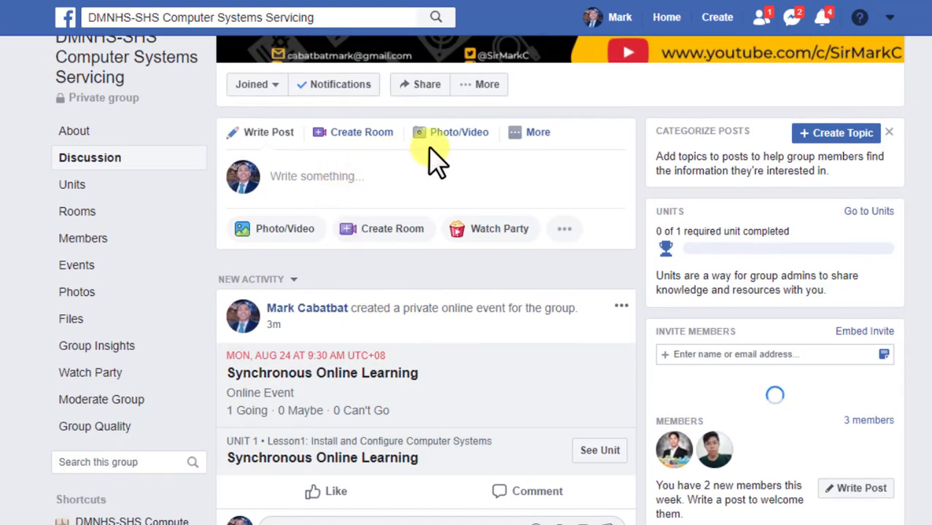
{"action": "scroll", "coordinate": [444, 182], "scroll_direction": "up", "scroll_amount": 1}
{"action": "scroll", "coordinate": [582, 219], "scroll_direction": "up", "scroll_amount": 2}
{"action": "scroll", "coordinate": [597, 266], "scroll_direction": "down", "scroll_amount": 7}
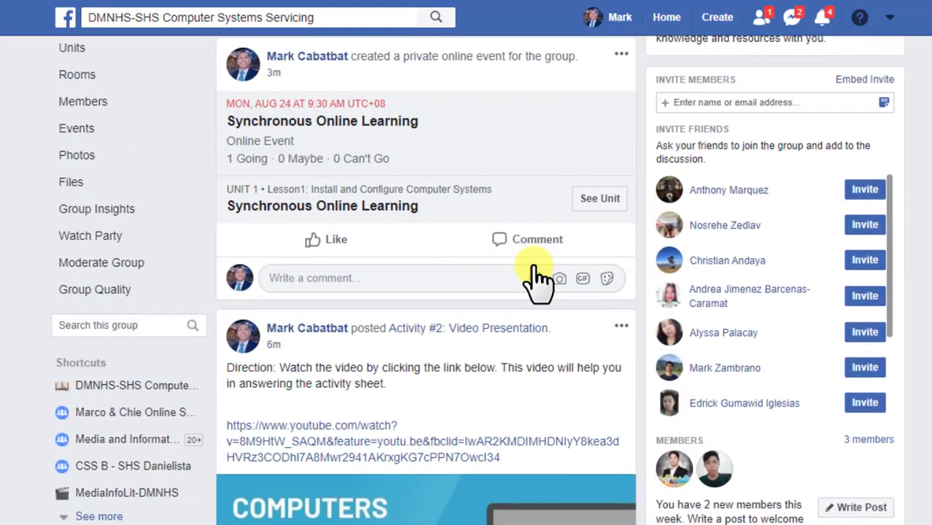
{"action": "scroll", "coordinate": [539, 280], "scroll_direction": "up", "scroll_amount": 5}
Step: Return to the group's units and open Activity #1: Picture Analysis in Lesson1
{"action": "left_click", "coordinate": [865, 396]}
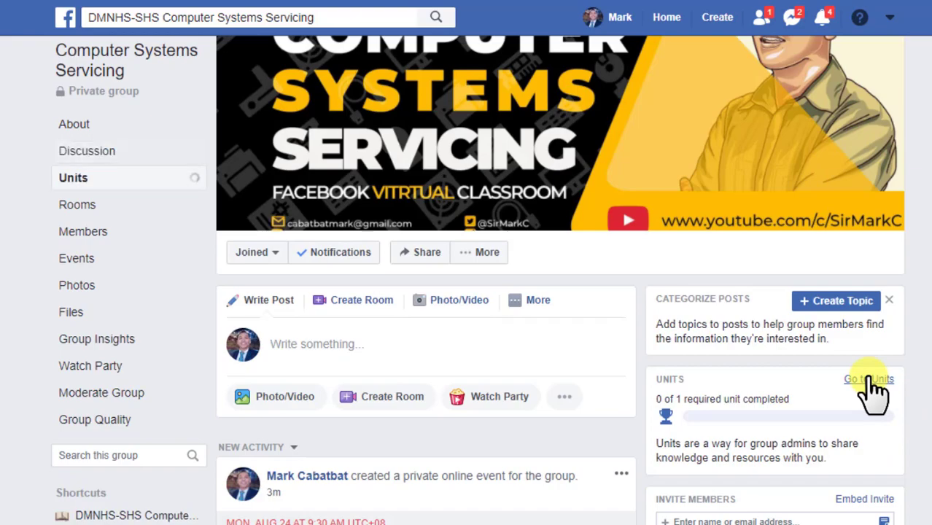
{"action": "scroll", "coordinate": [372, 306], "scroll_direction": "down", "scroll_amount": 3}
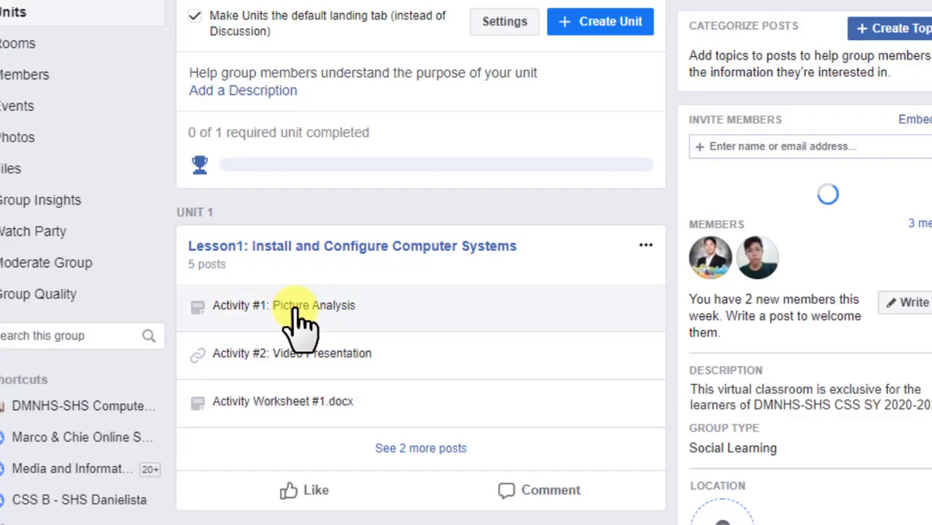
{"action": "left_click", "coordinate": [251, 312]}
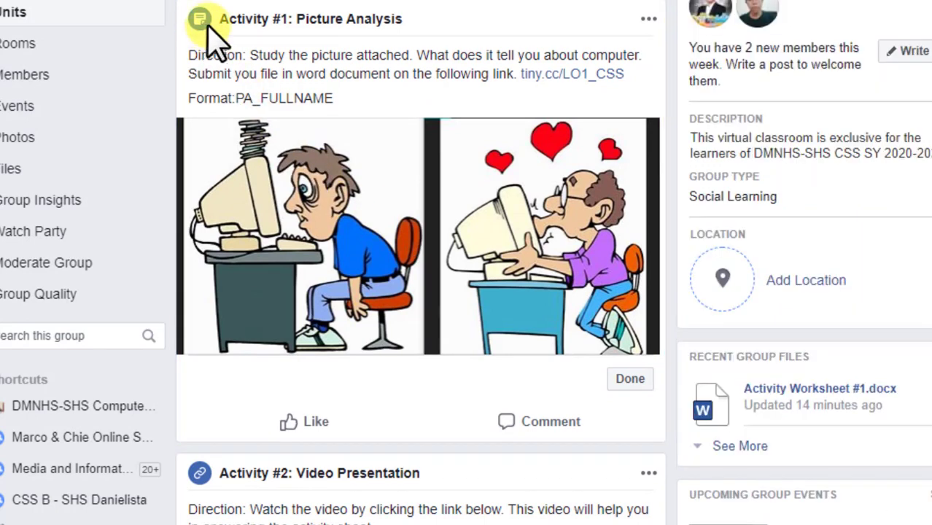
Step: Read the directions of Activity #1: Picture Analysis and mark the activity as done
{"action": "left_click_drag", "start_coordinate": [188, 52], "coordinate": [345, 98]}
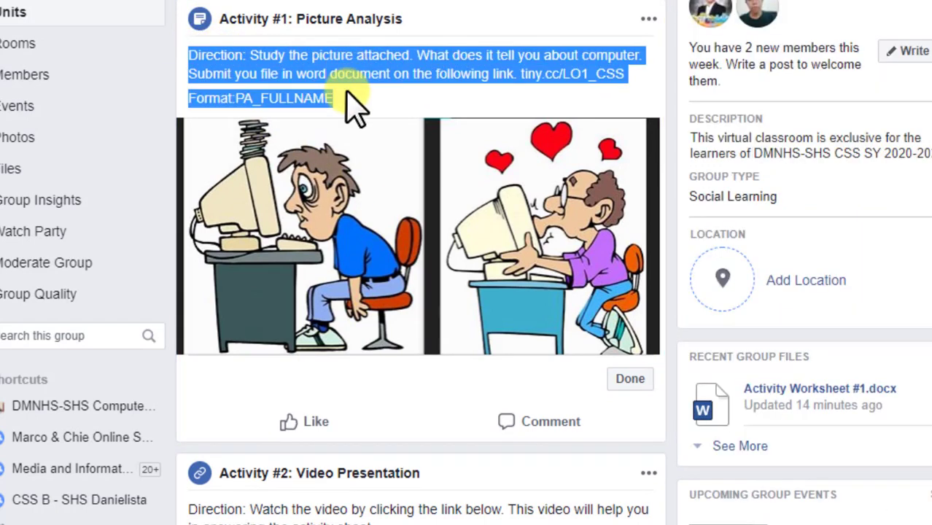
{"action": "left_click", "coordinate": [344, 101]}
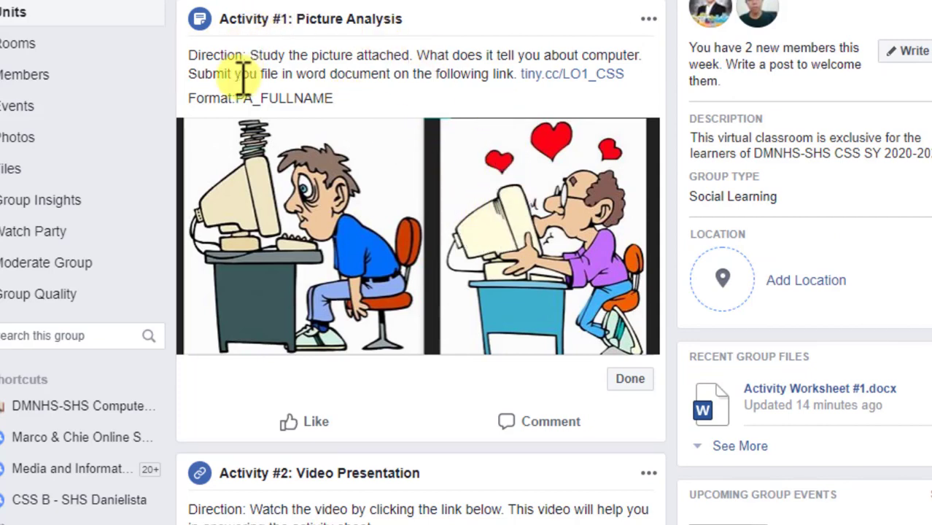
{"action": "left_click", "coordinate": [625, 381]}
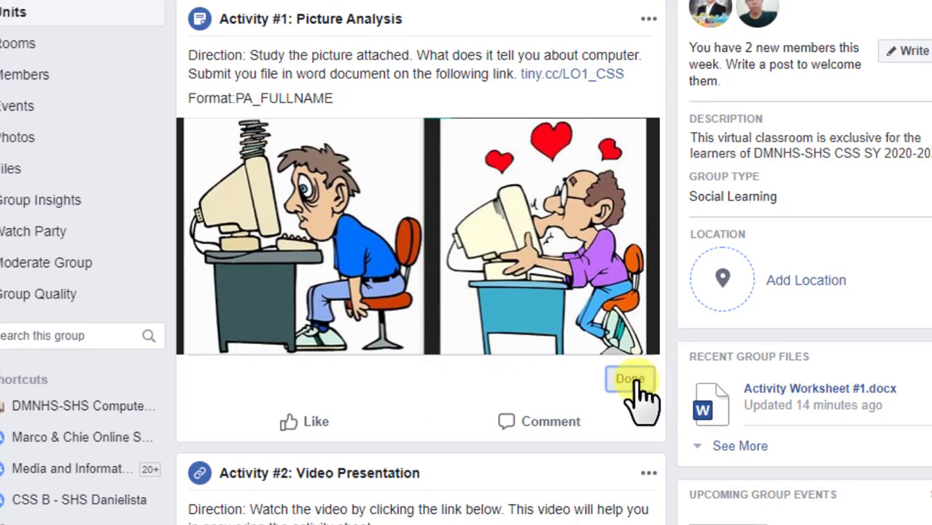
{"action": "left_click", "coordinate": [635, 380]}
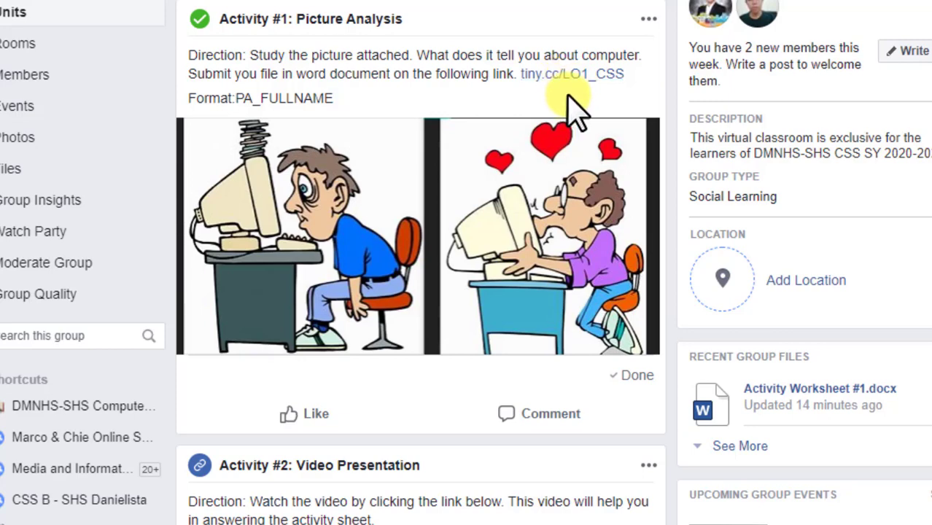
Step: Mark Activity #2: Video Presentation as done
{"action": "scroll", "coordinate": [573, 109], "scroll_direction": "down", "scroll_amount": 5}
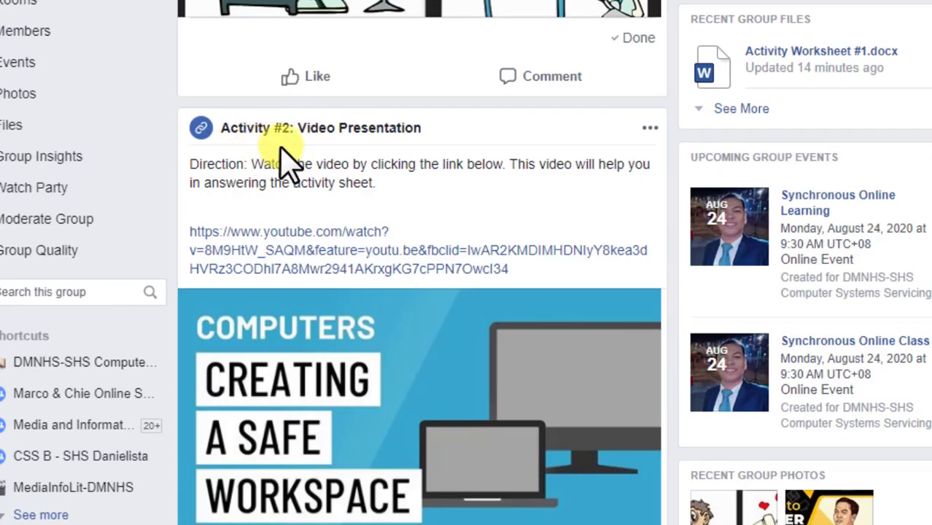
{"action": "scroll", "coordinate": [291, 158], "scroll_direction": "down", "scroll_amount": 1}
{"action": "scroll", "coordinate": [291, 157], "scroll_direction": "down", "scroll_amount": 1}
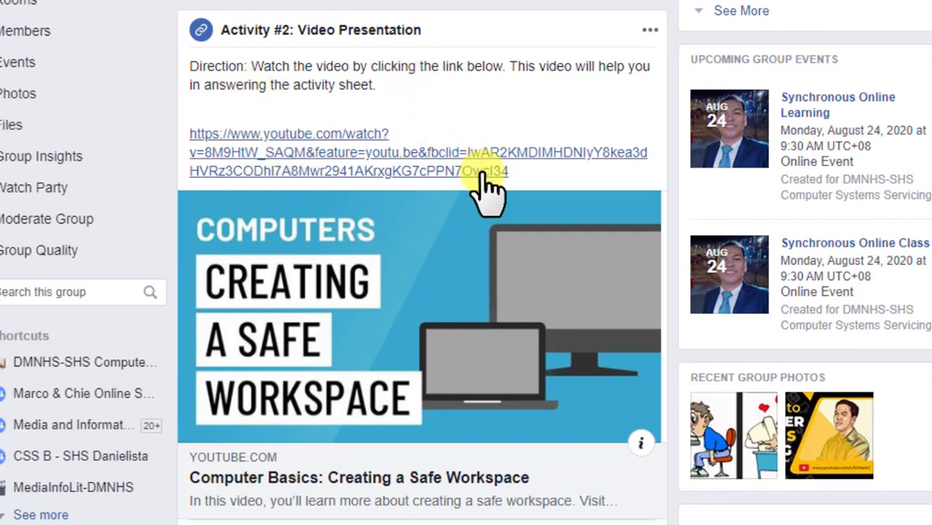
{"action": "scroll", "coordinate": [496, 197], "scroll_direction": "down", "scroll_amount": 2}
{"action": "left_click", "coordinate": [625, 447]}
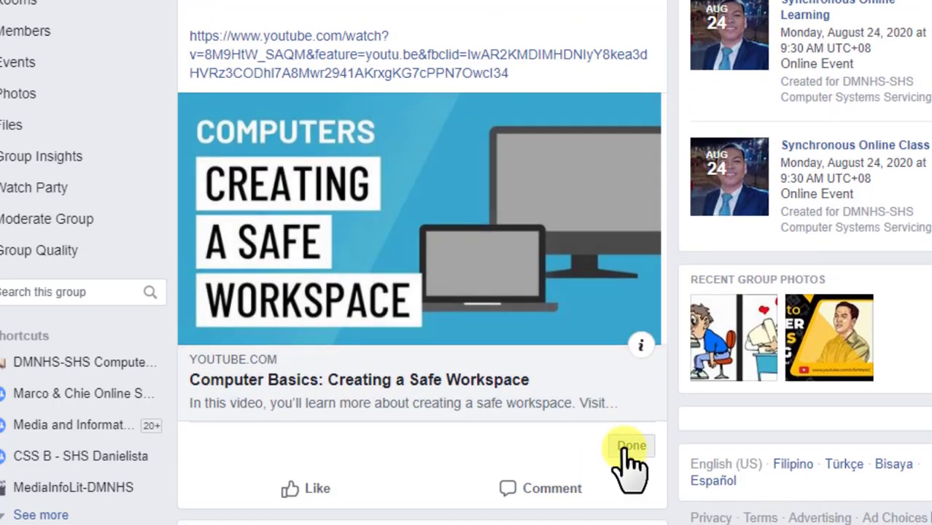
{"action": "scroll", "coordinate": [454, 385], "scroll_direction": "up", "scroll_amount": 1}
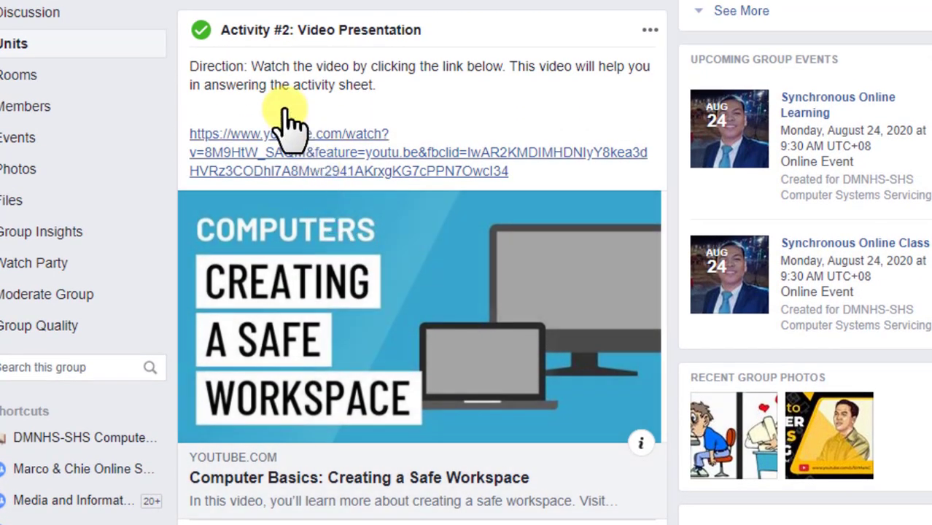
Step: Mark the Activity Worksheet #1.docx post as done and move on to the Synchronous Online Learning post
{"action": "scroll", "coordinate": [385, 146], "scroll_direction": "down", "scroll_amount": 5}
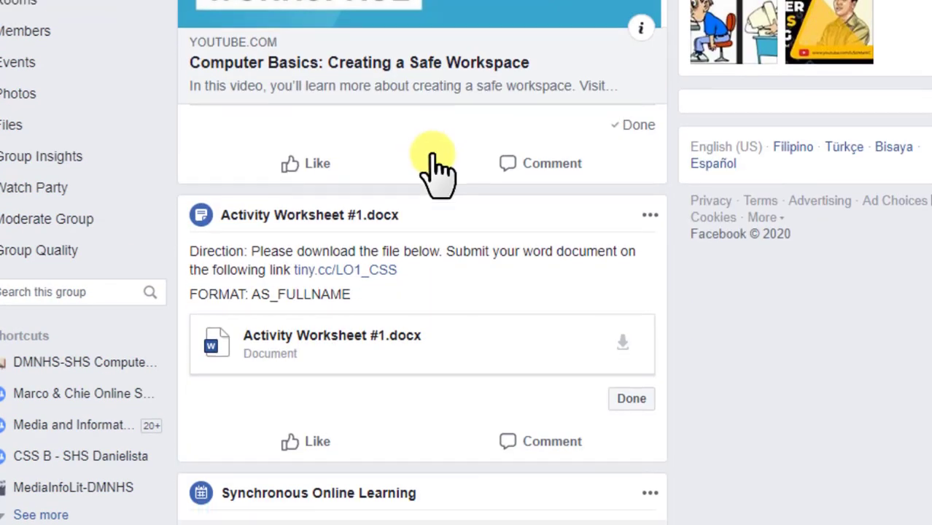
{"action": "scroll", "coordinate": [436, 170], "scroll_direction": "down", "scroll_amount": 1}
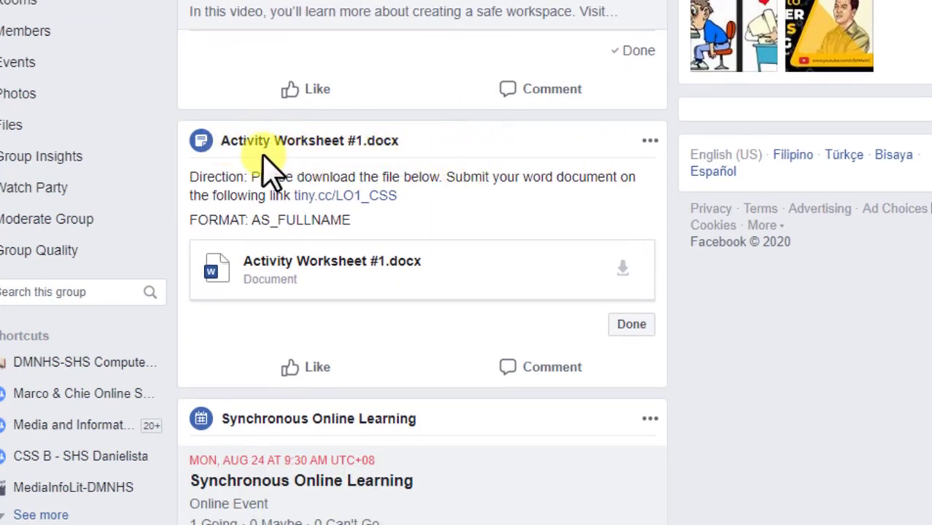
{"action": "left_click", "coordinate": [627, 325]}
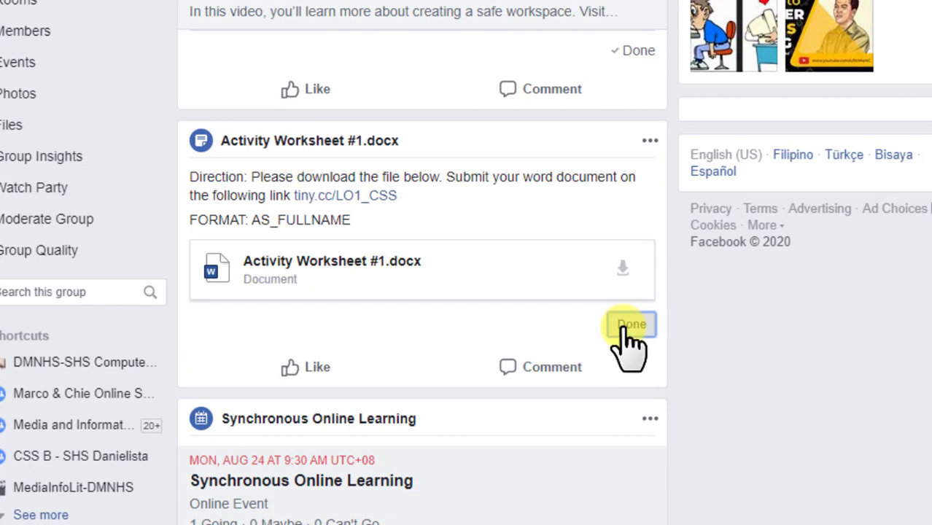
{"action": "scroll", "coordinate": [628, 343], "scroll_direction": "down", "scroll_amount": 3}
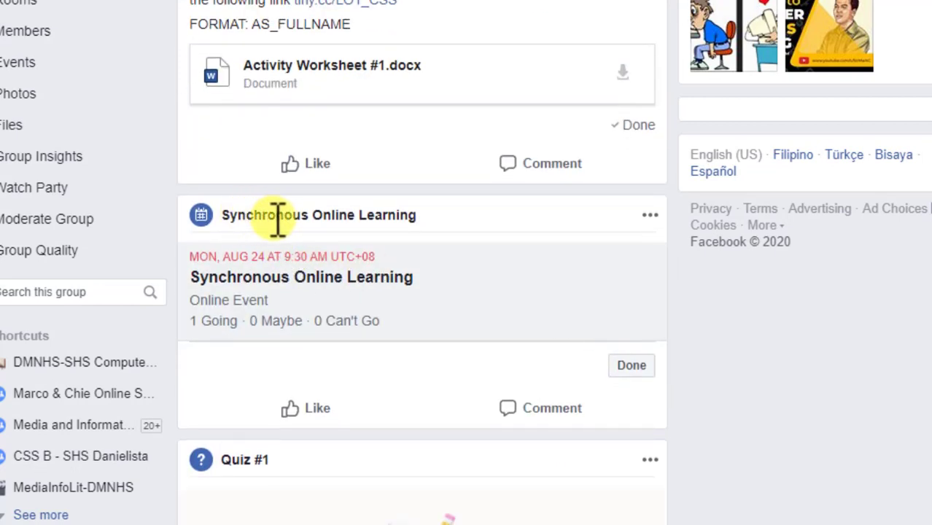
Step: Mark the Synchronous Online Learning post as done and start taking Quiz #1
{"action": "left_click", "coordinate": [635, 366]}
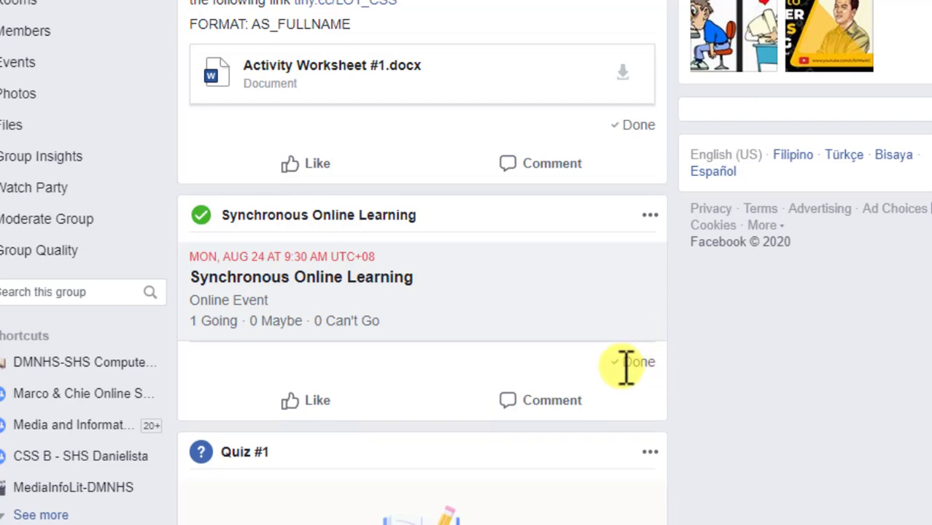
{"action": "scroll", "coordinate": [624, 384], "scroll_direction": "down", "scroll_amount": 2}
{"action": "scroll", "coordinate": [589, 365], "scroll_direction": "down", "scroll_amount": 3}
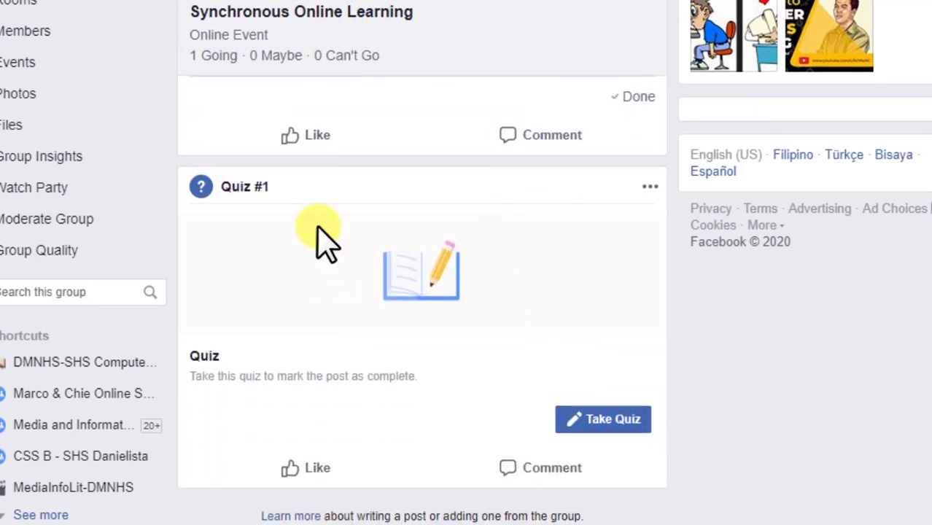
{"action": "left_click", "coordinate": [608, 428]}
{"action": "left_click", "coordinate": [609, 431]}
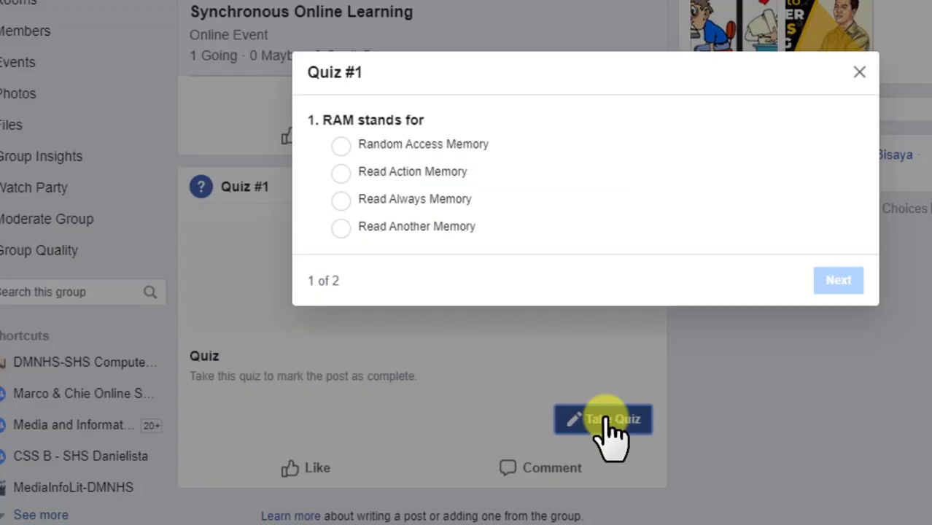
Step: Answer the RAM question with Random Access Memory, choose the third option for the second question, and submit Quiz #1
{"action": "left_click", "coordinate": [341, 145]}
{"action": "left_click", "coordinate": [340, 199]}
{"action": "left_click", "coordinate": [832, 284]}
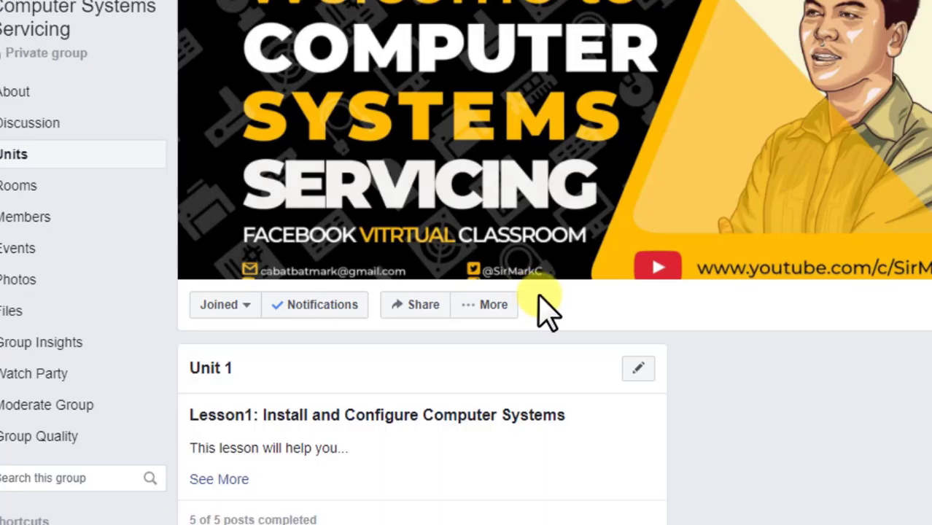
Step: Review the Unit 1 completion progress and the Quiz #1 result, dismissing the live video notification
{"action": "scroll", "coordinate": [545, 312], "scroll_direction": "down", "scroll_amount": 10}
{"action": "scroll", "coordinate": [525, 328], "scroll_direction": "down", "scroll_amount": 4}
{"action": "scroll", "coordinate": [510, 312], "scroll_direction": "up", "scroll_amount": 7}
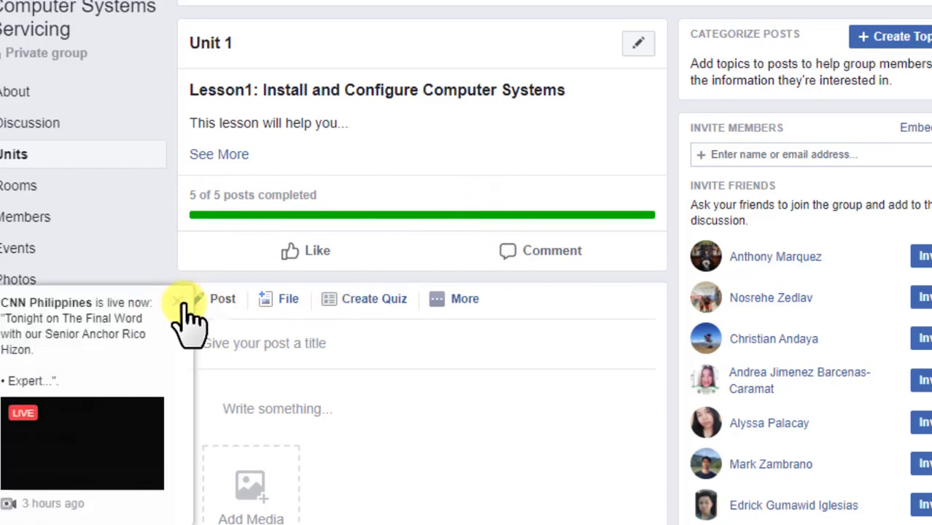
{"action": "left_click", "coordinate": [184, 295]}
{"action": "scroll", "coordinate": [572, 312], "scroll_direction": "down", "scroll_amount": 15}
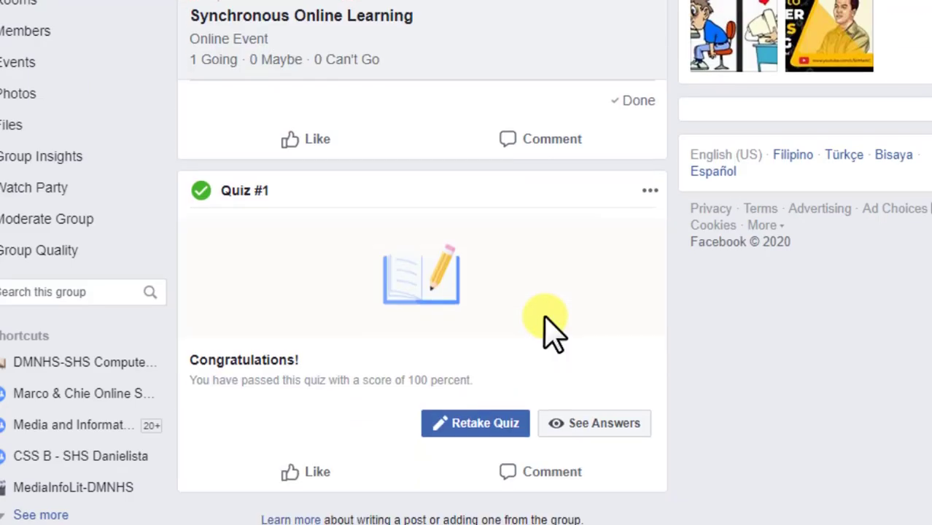
{"action": "scroll", "coordinate": [565, 315], "scroll_direction": "up", "scroll_amount": 1}
{"action": "scroll", "coordinate": [543, 325], "scroll_direction": "down", "scroll_amount": 1}
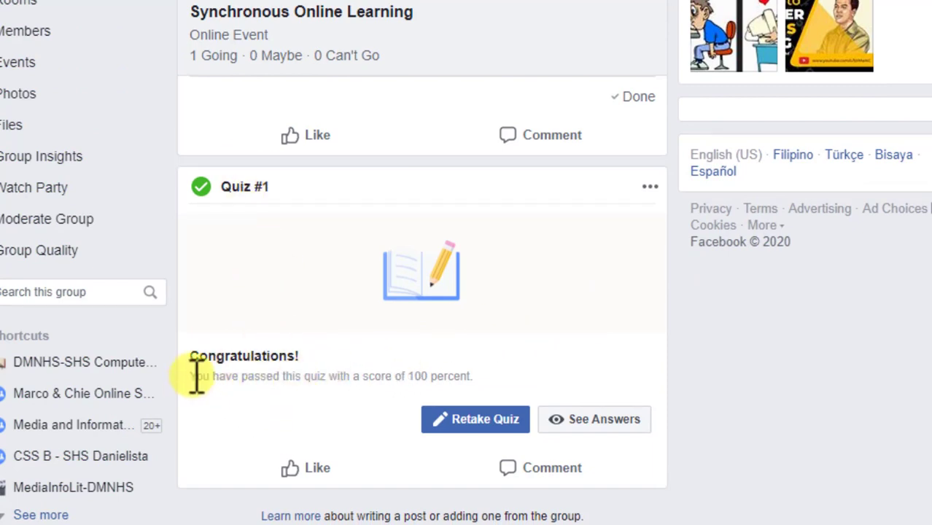
{"action": "left_click_drag", "start_coordinate": [191, 376], "coordinate": [470, 379]}
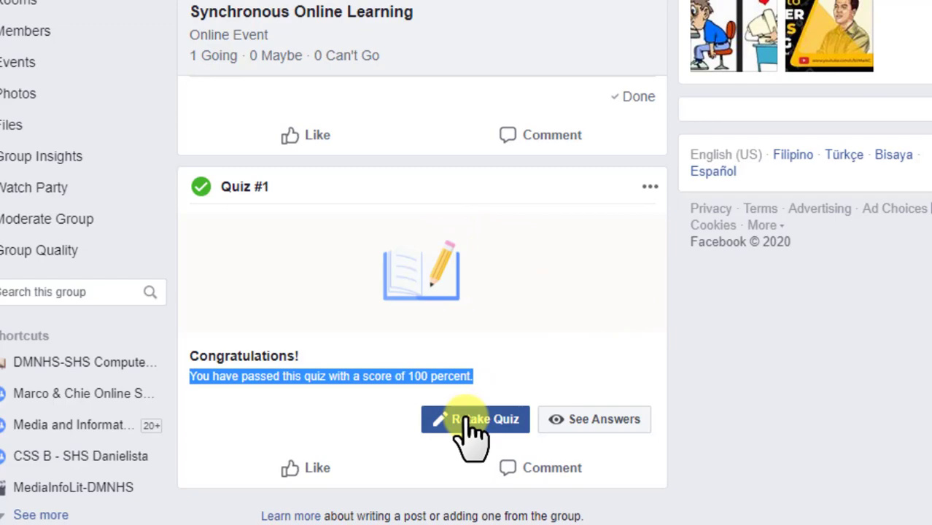
{"action": "left_click", "coordinate": [516, 335]}
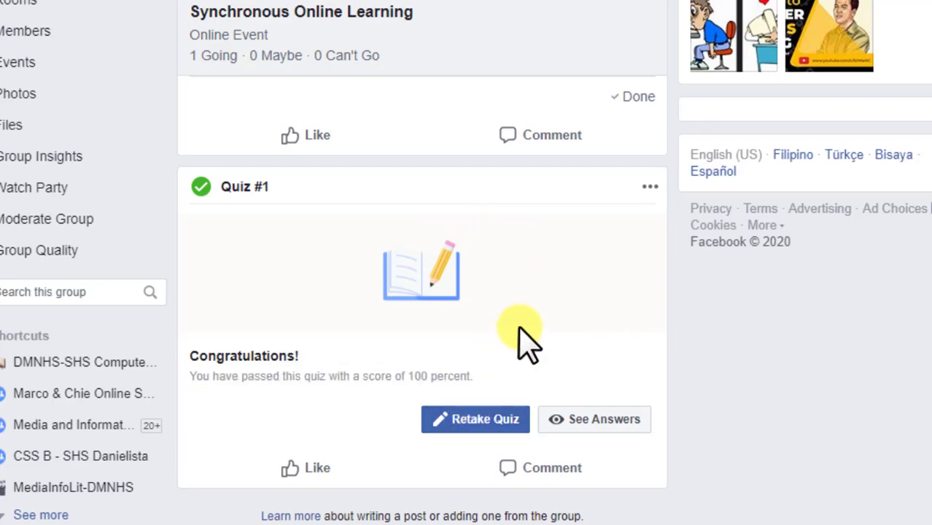
Step: Check the completed posts and progress of Unit 1, and go to the group's main discussion page
{"action": "scroll", "coordinate": [516, 336], "scroll_direction": "up", "scroll_amount": 5}
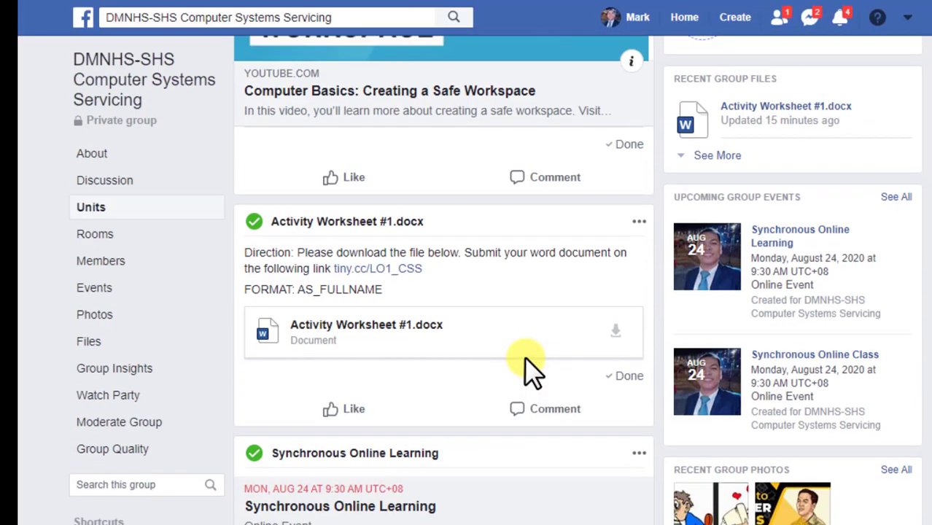
{"action": "scroll", "coordinate": [524, 357], "scroll_direction": "up", "scroll_amount": 15}
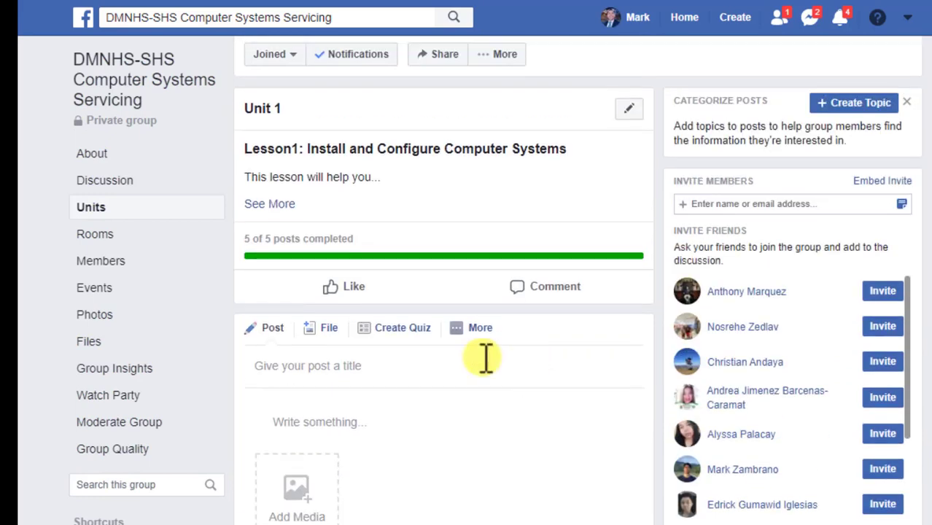
{"action": "scroll", "coordinate": [109, 73], "scroll_direction": "down", "scroll_amount": 3}
{"action": "left_click", "coordinate": [108, 77]}
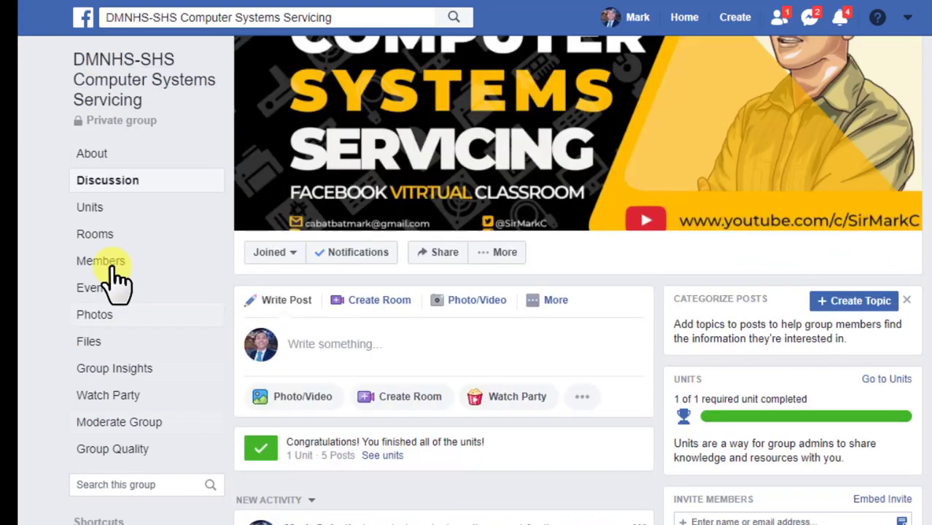
Step: Return to the group's units and open the form for creating a new learning unit
{"action": "left_click", "coordinate": [91, 212]}
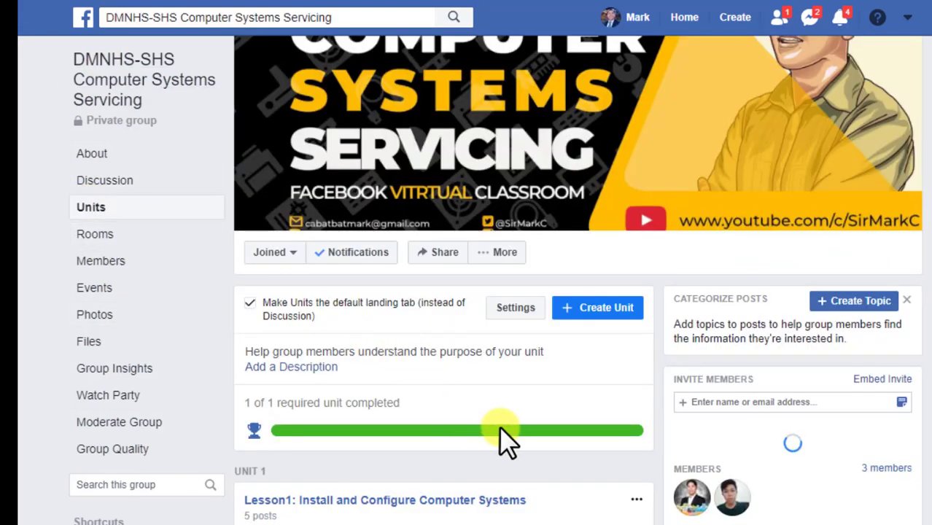
{"action": "scroll", "coordinate": [505, 438], "scroll_direction": "down", "scroll_amount": 3}
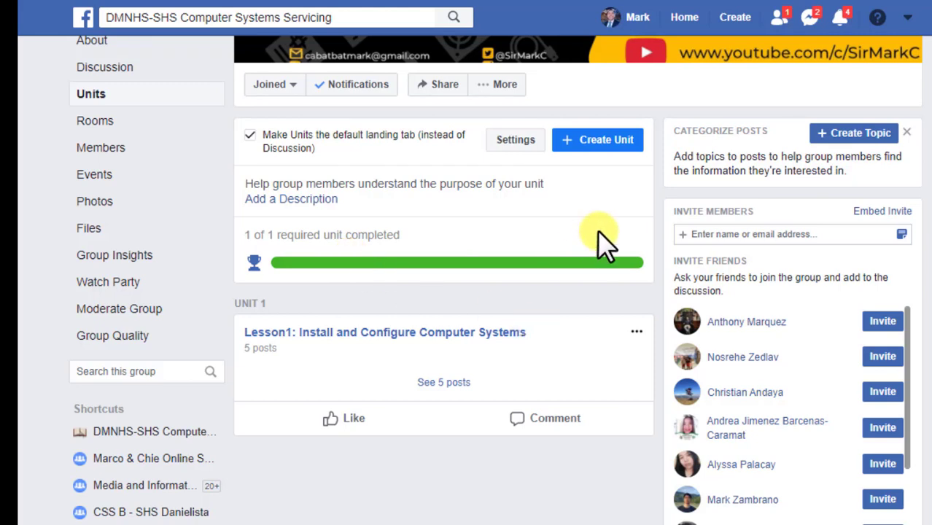
{"action": "left_click", "coordinate": [589, 142]}
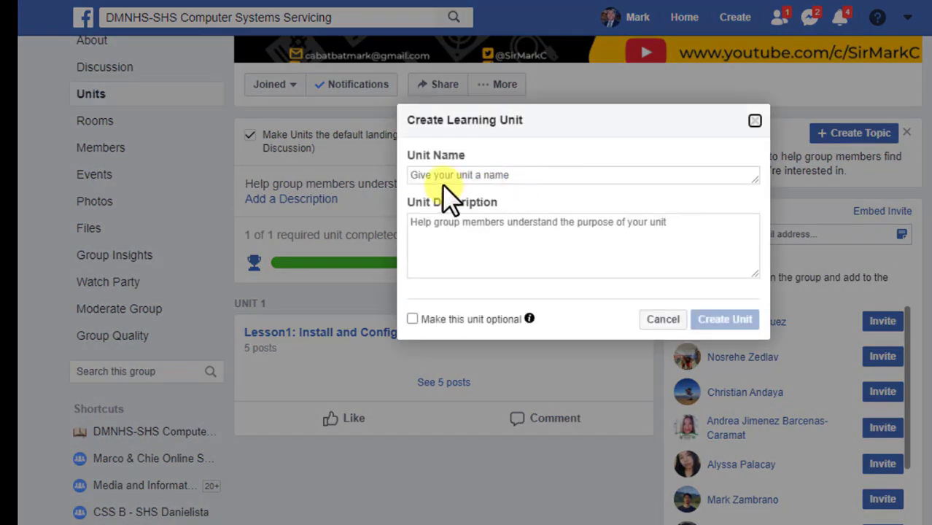